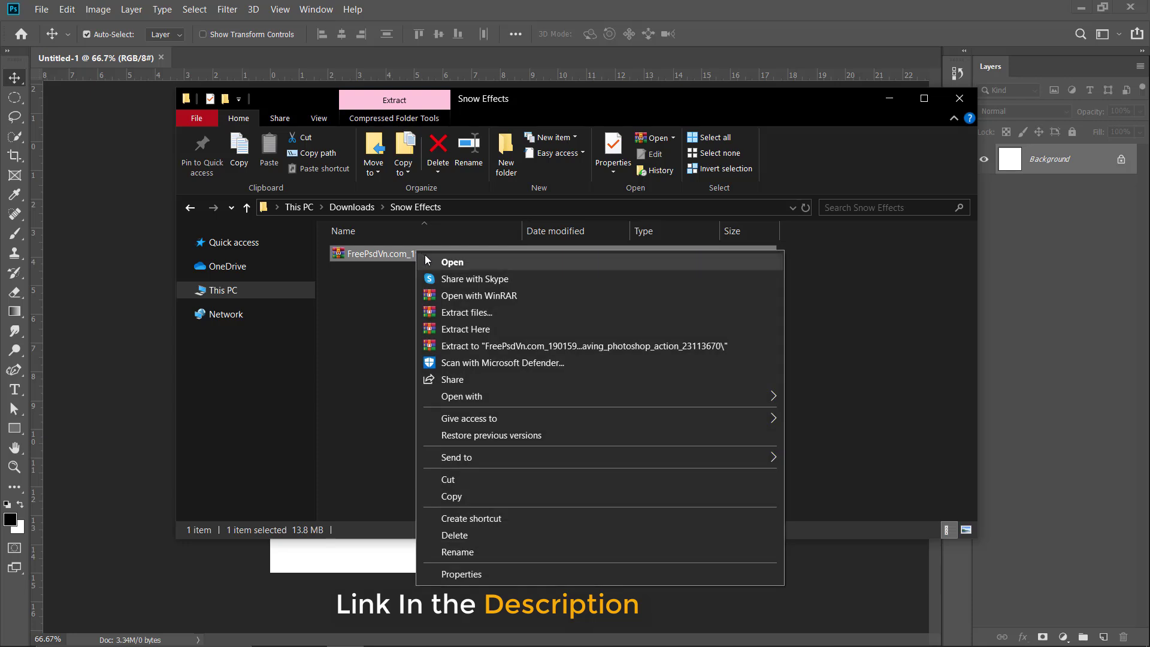
- Extract the FreePsdVn.com snow engraving archive into its own folder and open that folder
{"action": "left_click", "coordinate": [513, 346]}
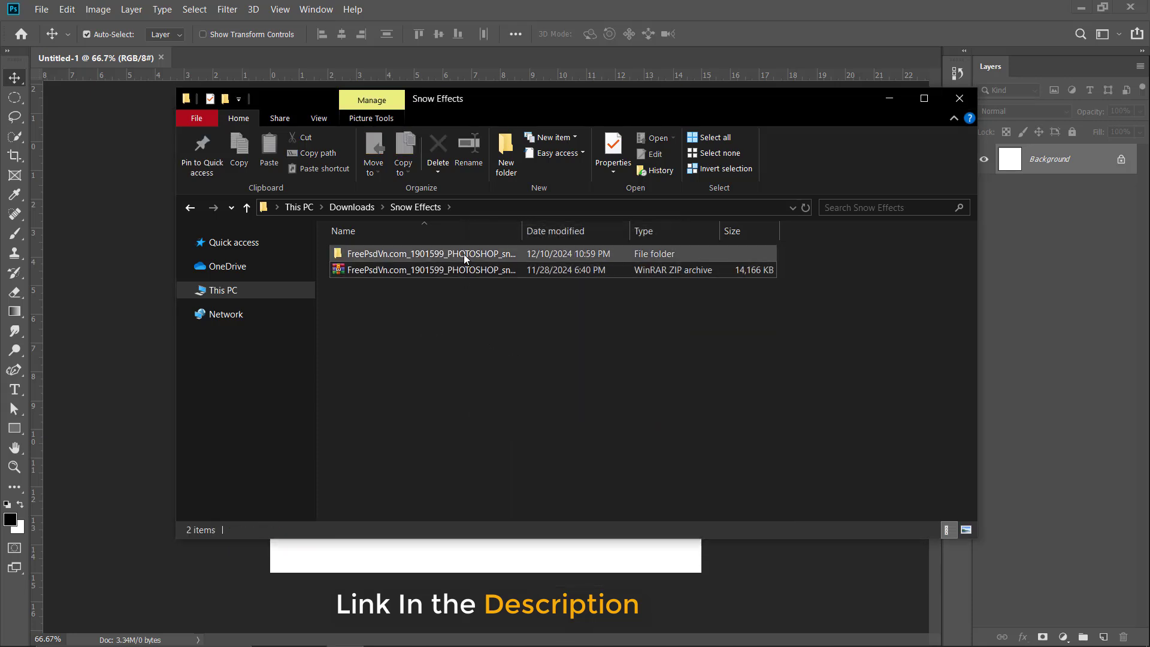
{"action": "double_click", "coordinate": [464, 254]}
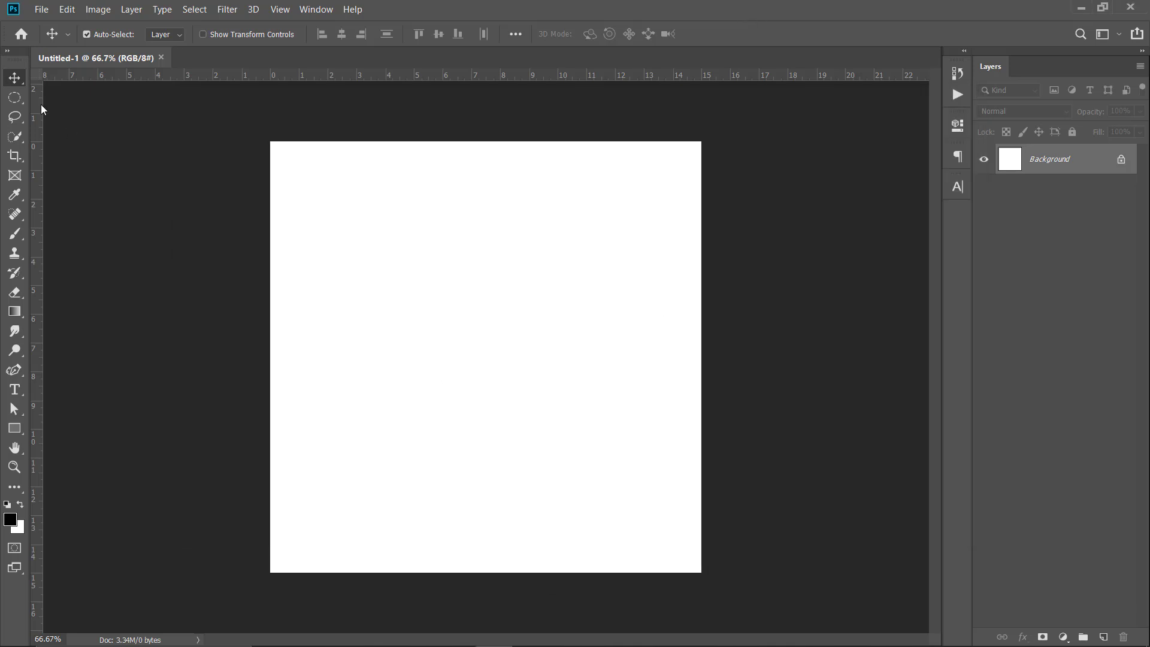
- Load Snow engraving brushes.abr from the extracted folder into the brush presets with the Preset Manager
{"action": "left_click", "coordinate": [67, 9]}
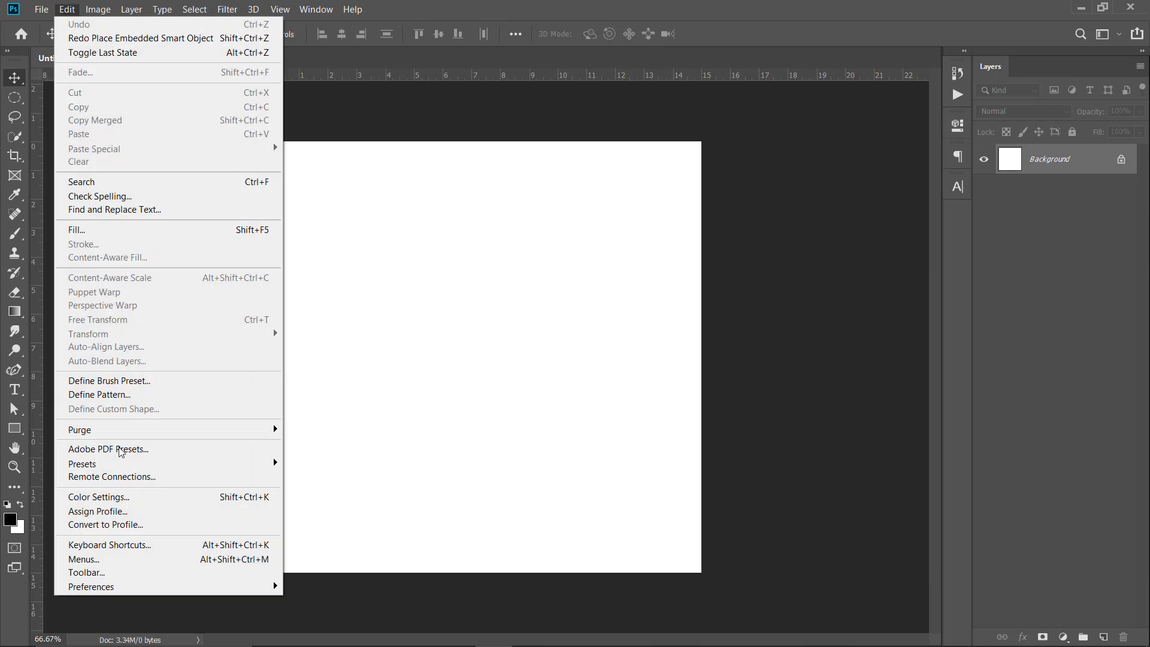
{"action": "mouse_move", "coordinate": [111, 465]}
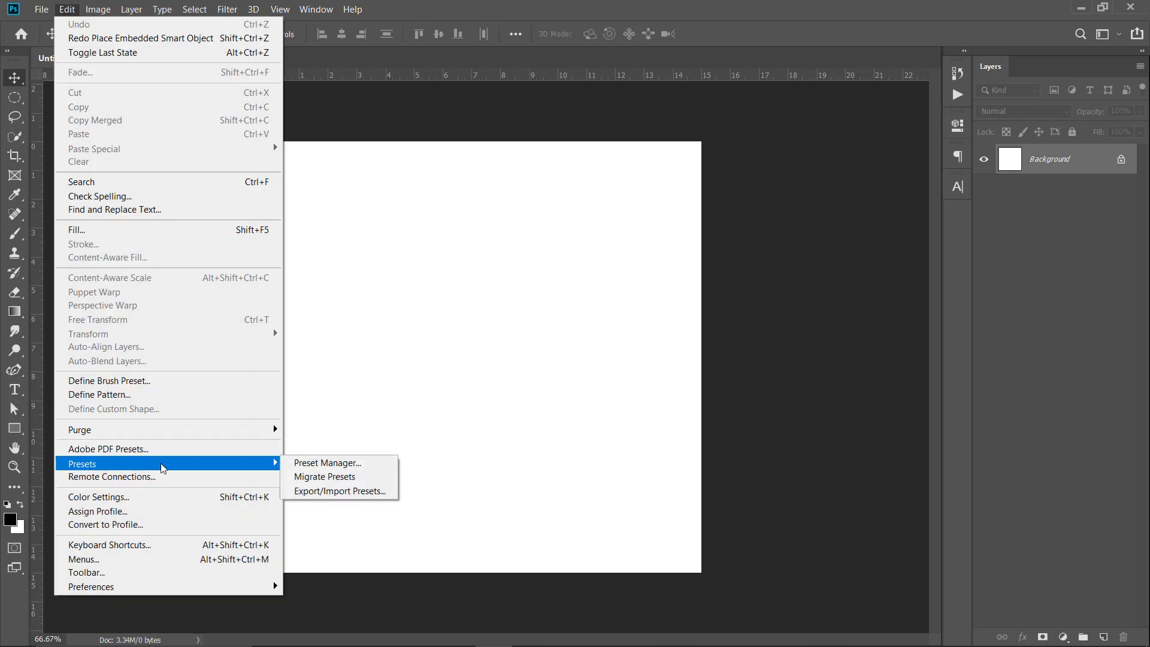
{"action": "left_click", "coordinate": [316, 465]}
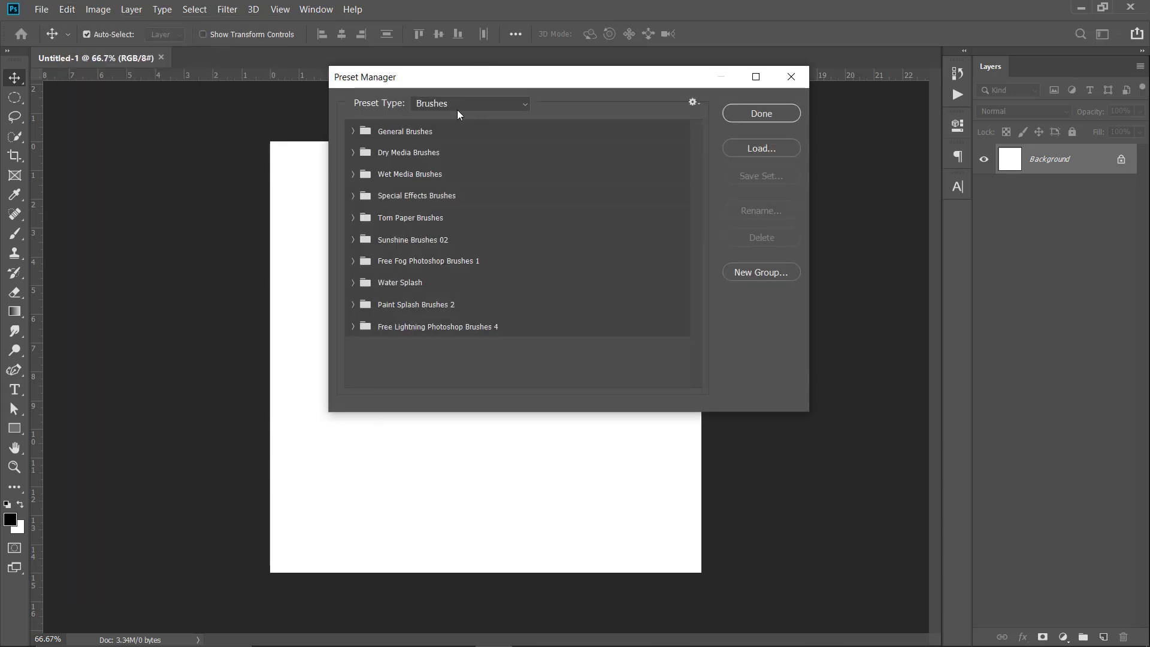
{"action": "left_click", "coordinate": [761, 149]}
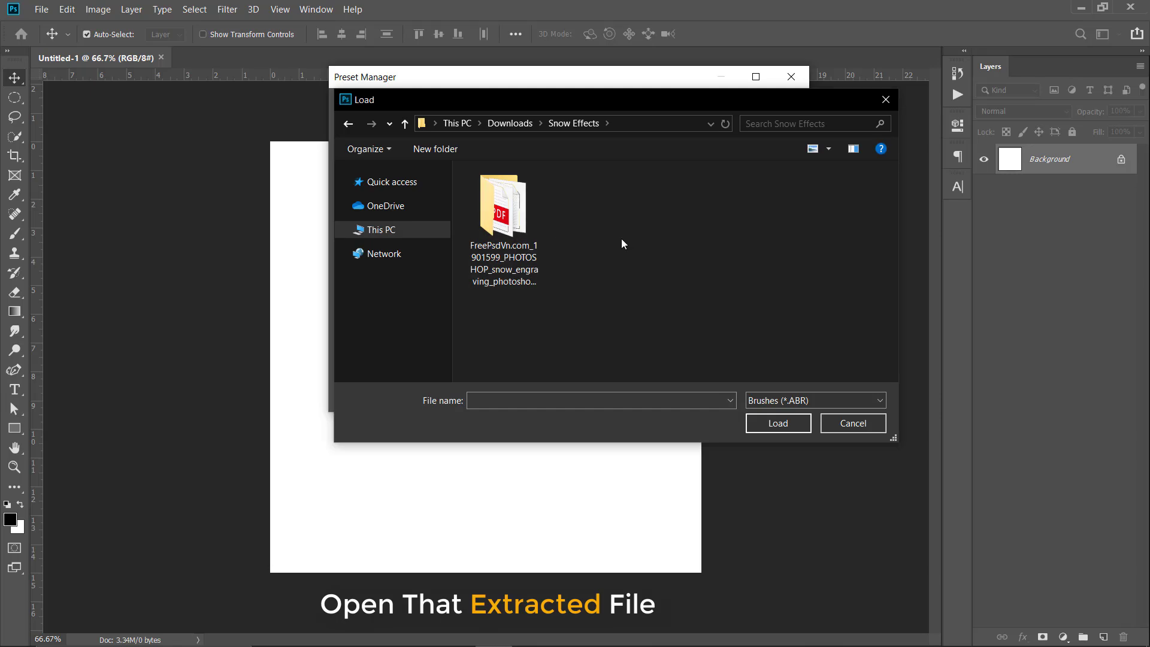
{"action": "double_click", "coordinate": [509, 196]}
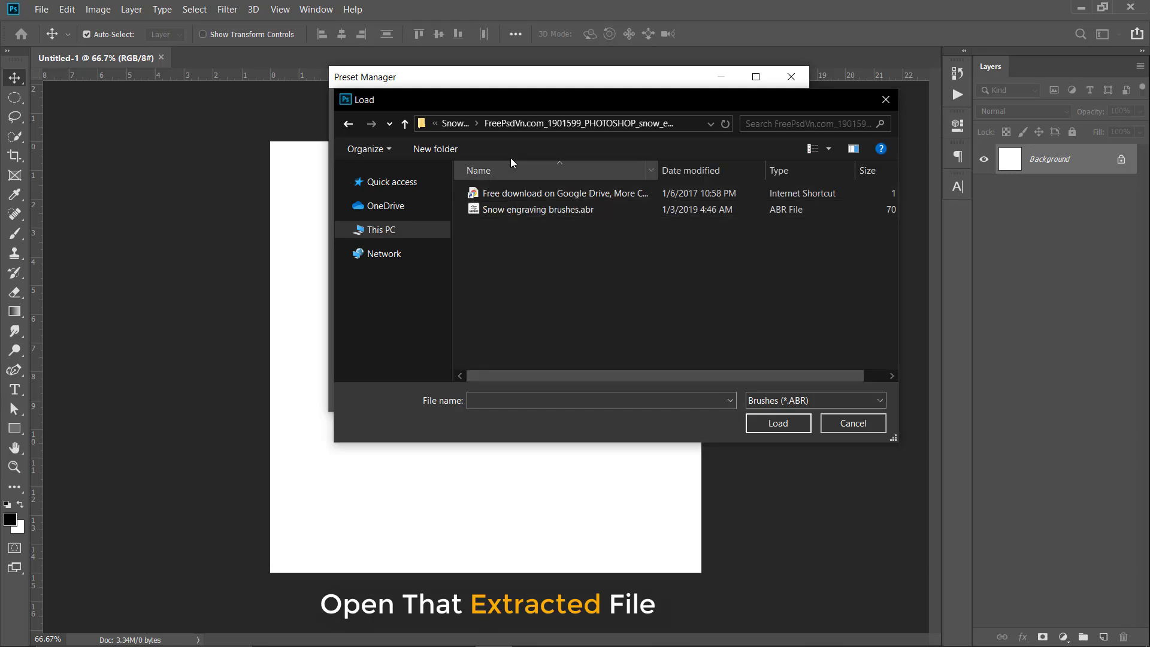
{"action": "left_click", "coordinate": [584, 211]}
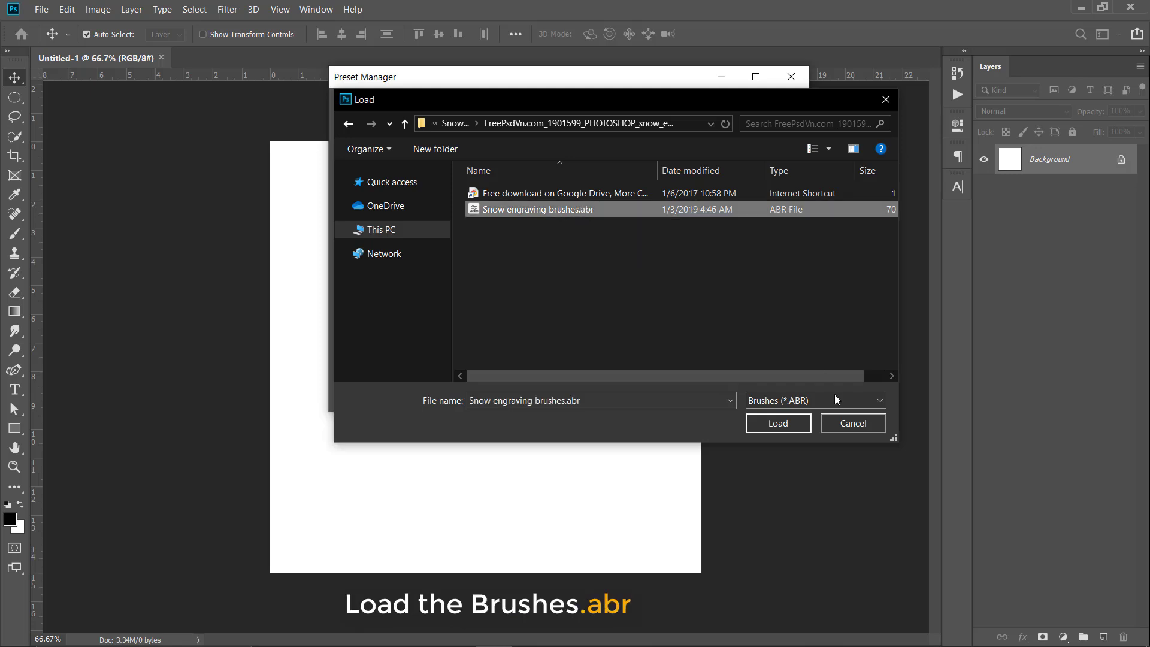
{"action": "left_click", "coordinate": [803, 424]}
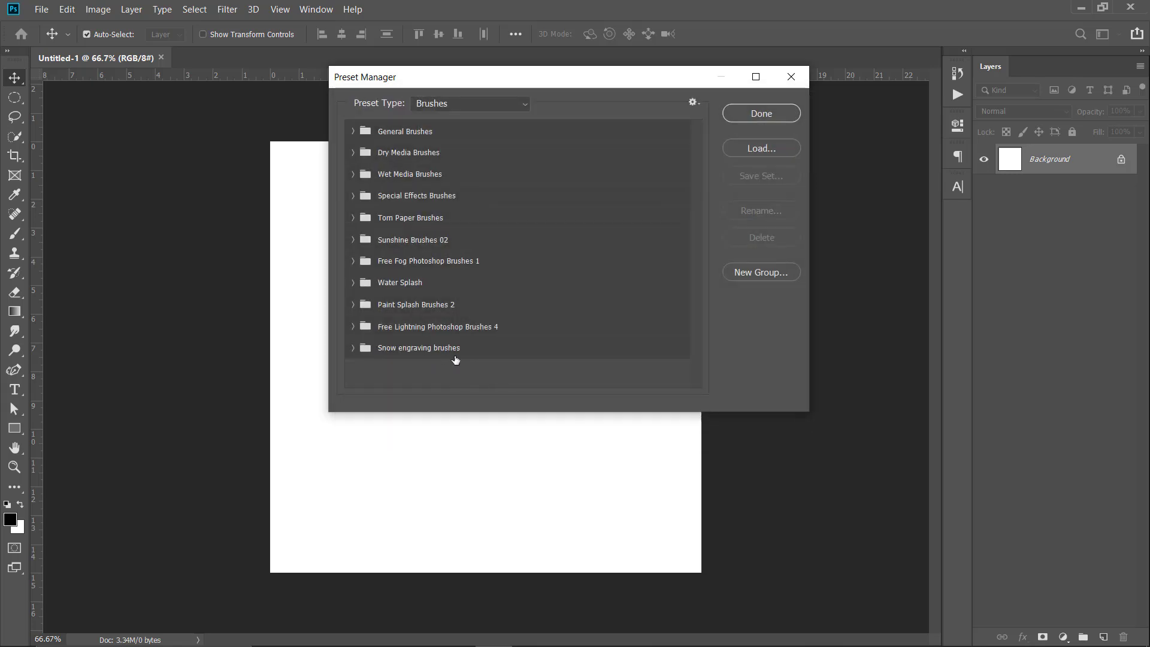
- Switch the preset type to Patterns, load Snow engraving patterns.pat from the extracted folder, and close the Preset Manager
{"action": "left_click", "coordinate": [501, 105]}
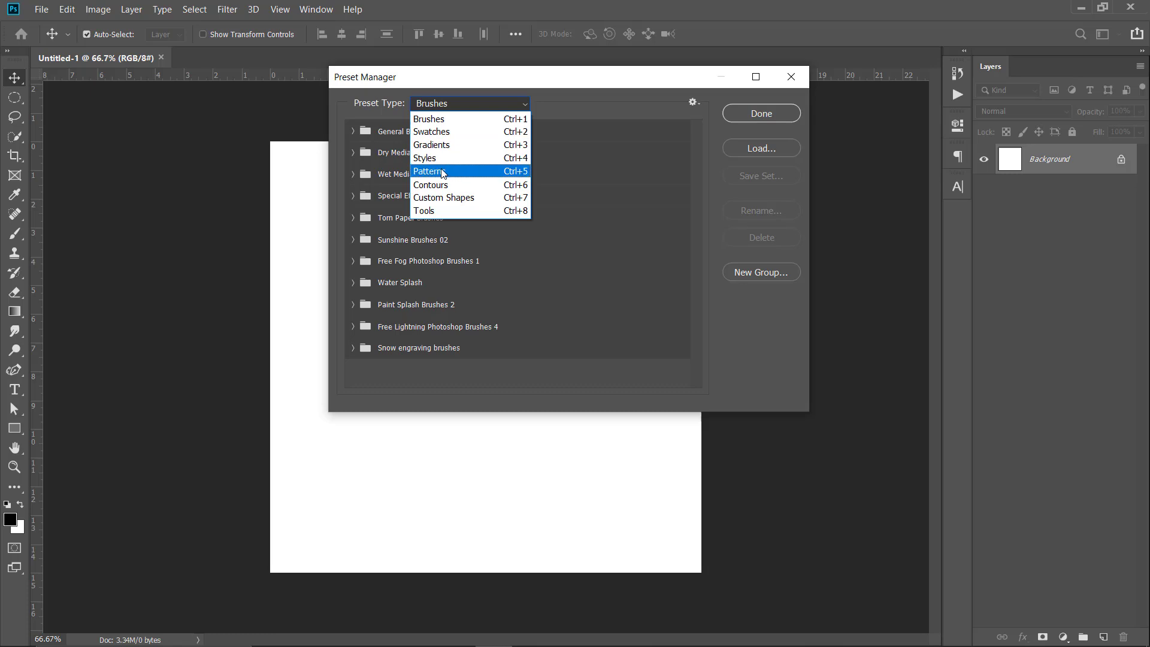
{"action": "left_click", "coordinate": [442, 172]}
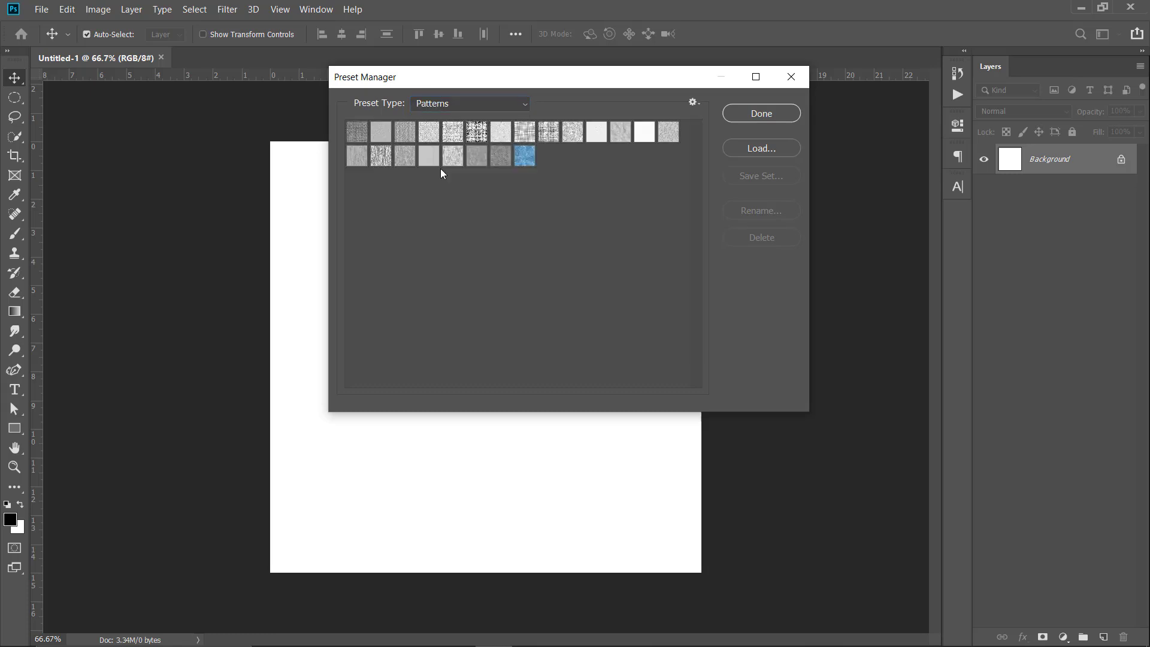
{"action": "left_click", "coordinate": [772, 148]}
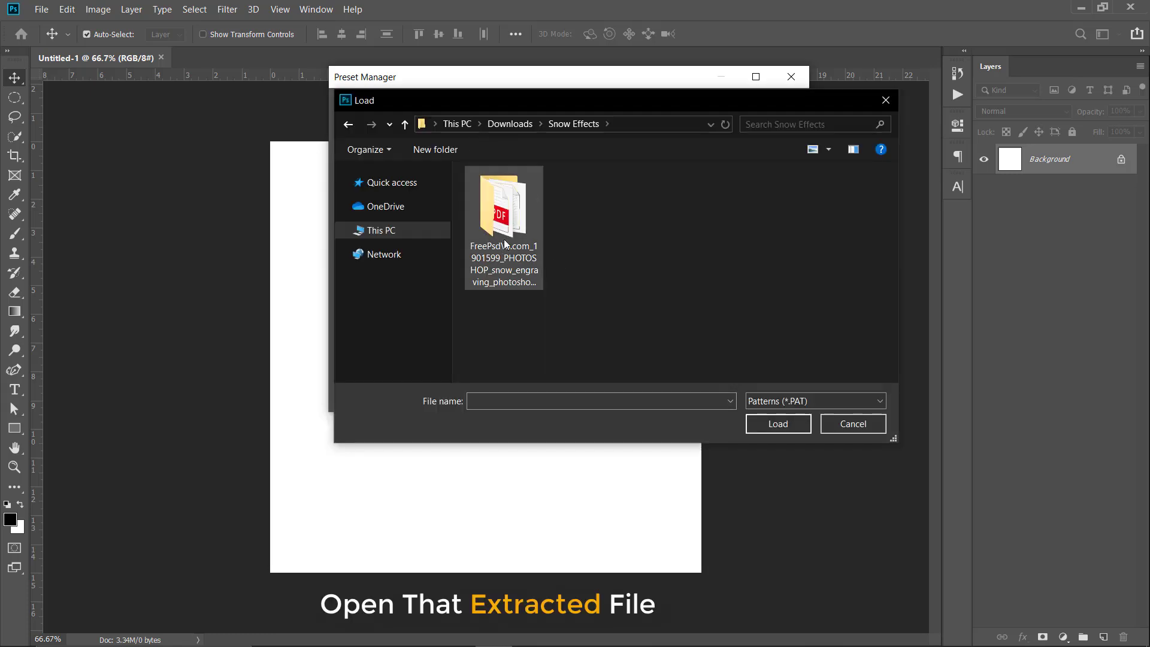
{"action": "left_click", "coordinate": [501, 256]}
{"action": "double_click", "coordinate": [500, 254]}
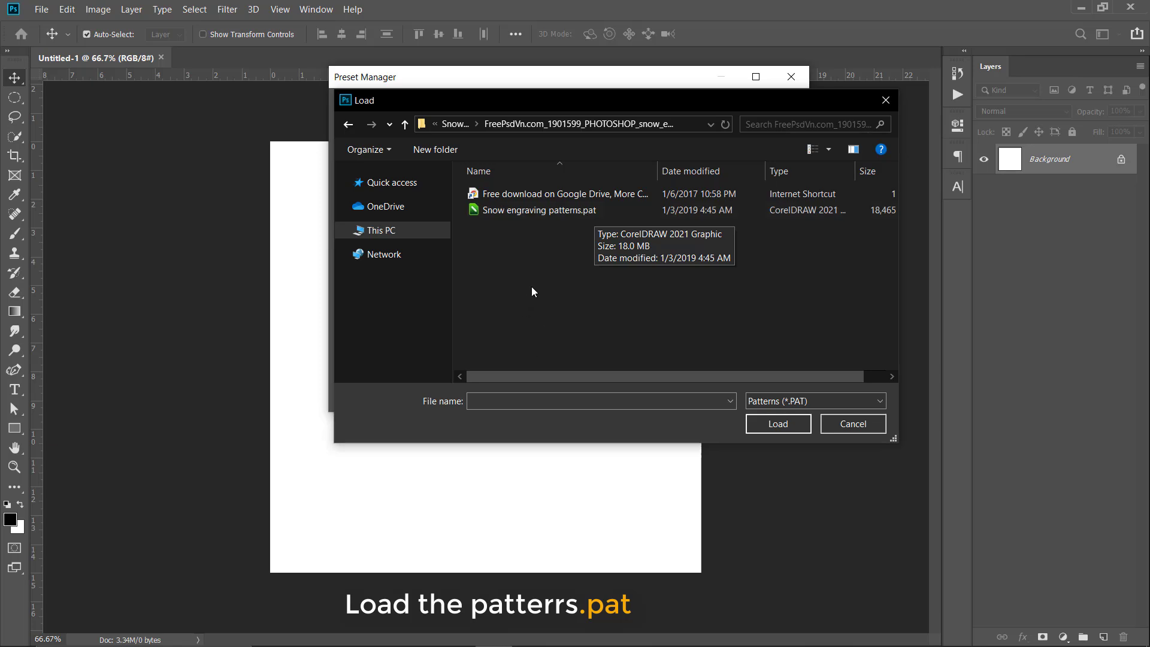
{"action": "left_click", "coordinate": [584, 213]}
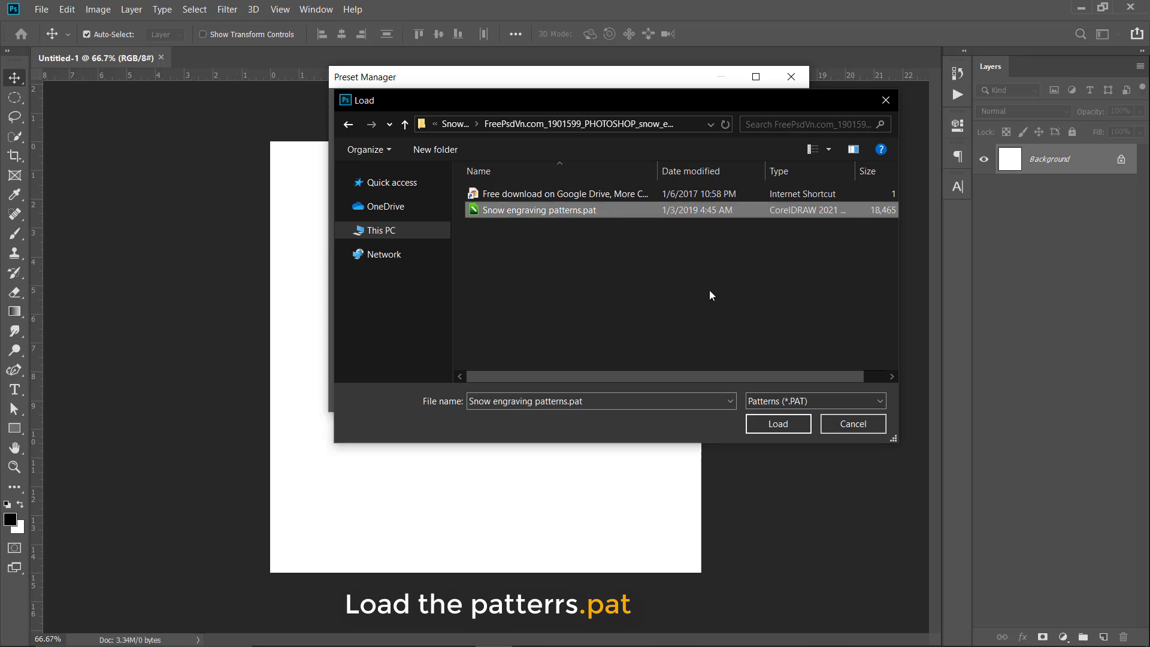
{"action": "left_click", "coordinate": [785, 424]}
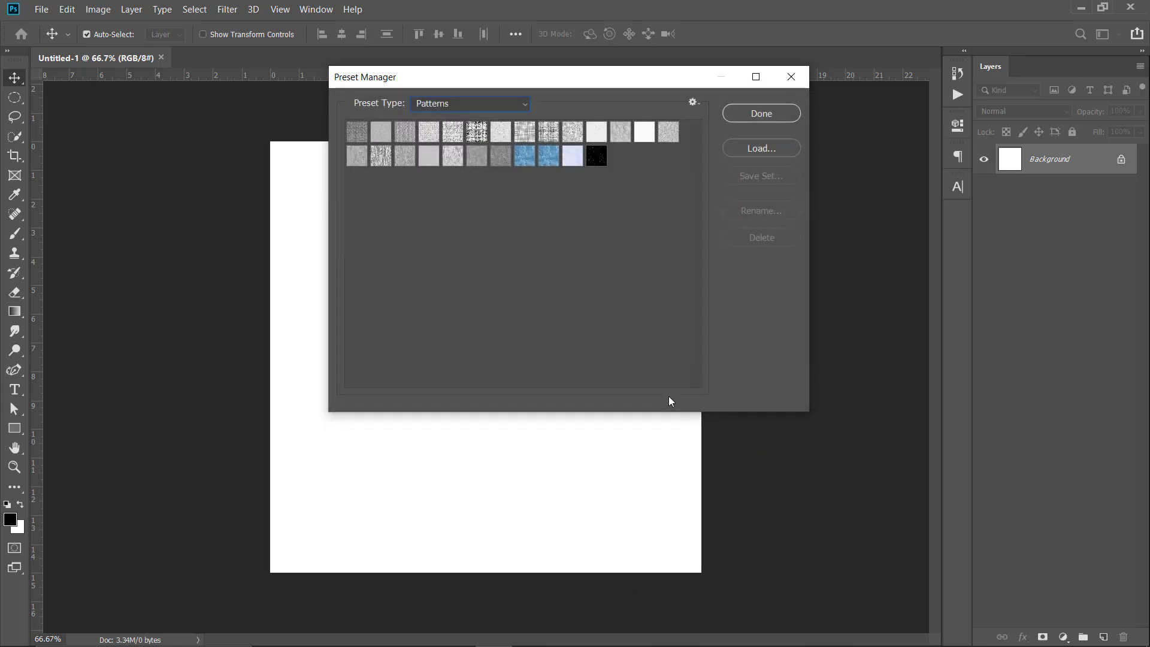
{"action": "left_click", "coordinate": [762, 114]}
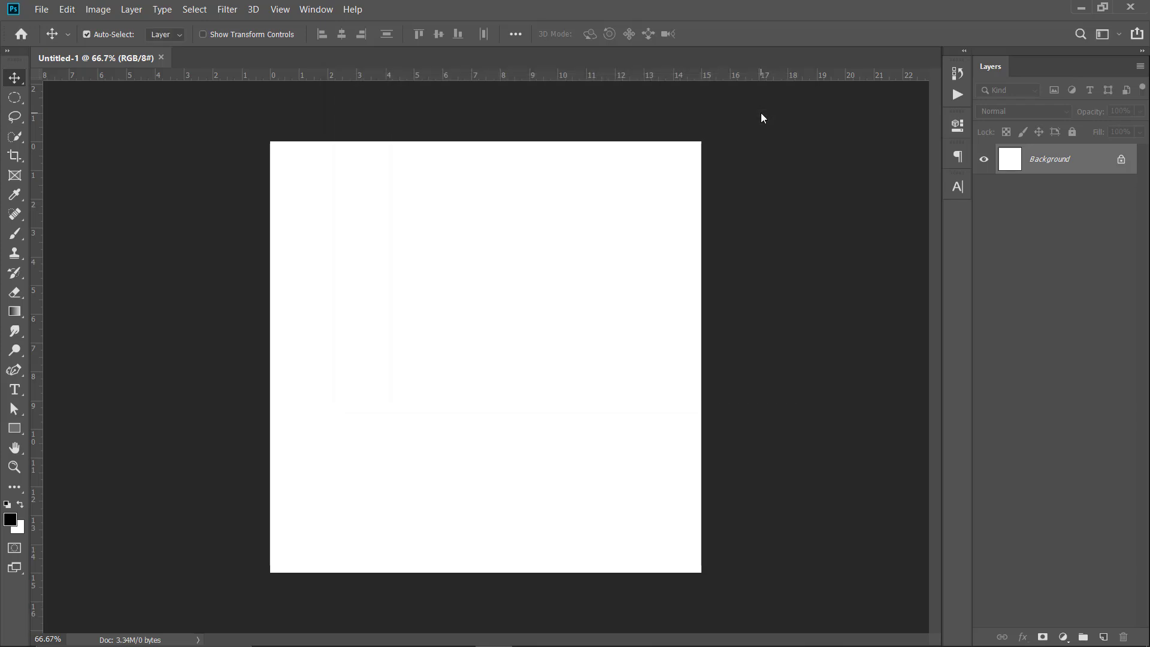
- Load Snow Engraving Action.atn into the Actions list and collapse the list again
{"action": "left_click", "coordinate": [305, 11]}
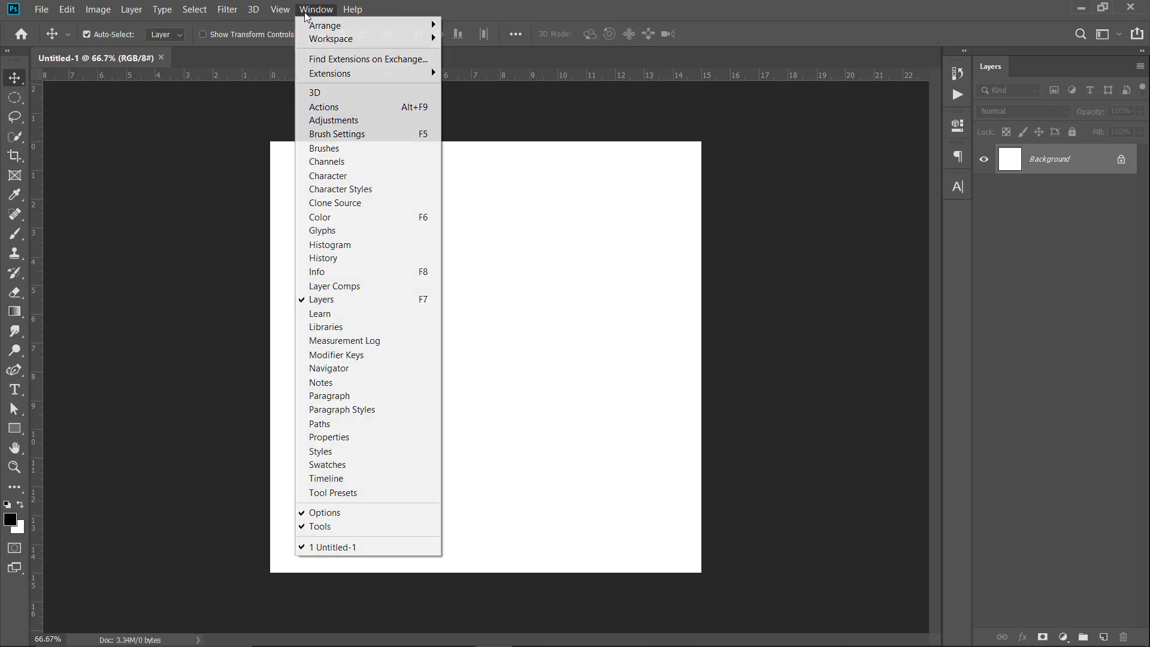
{"action": "left_click", "coordinate": [334, 108]}
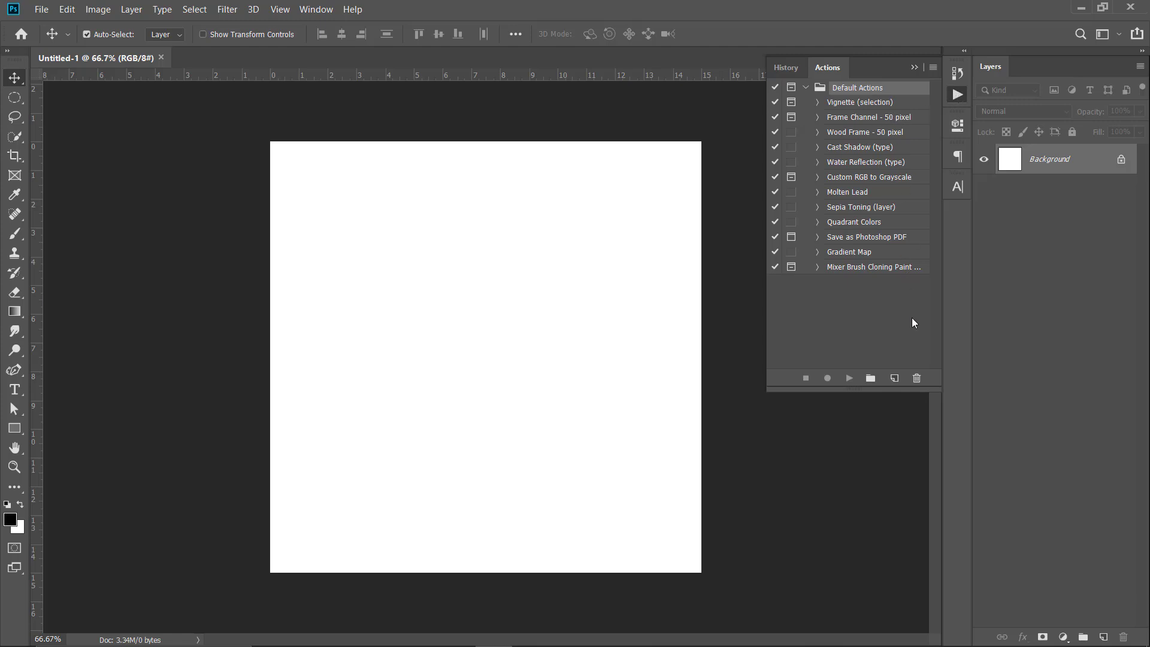
{"action": "left_click", "coordinate": [931, 69]}
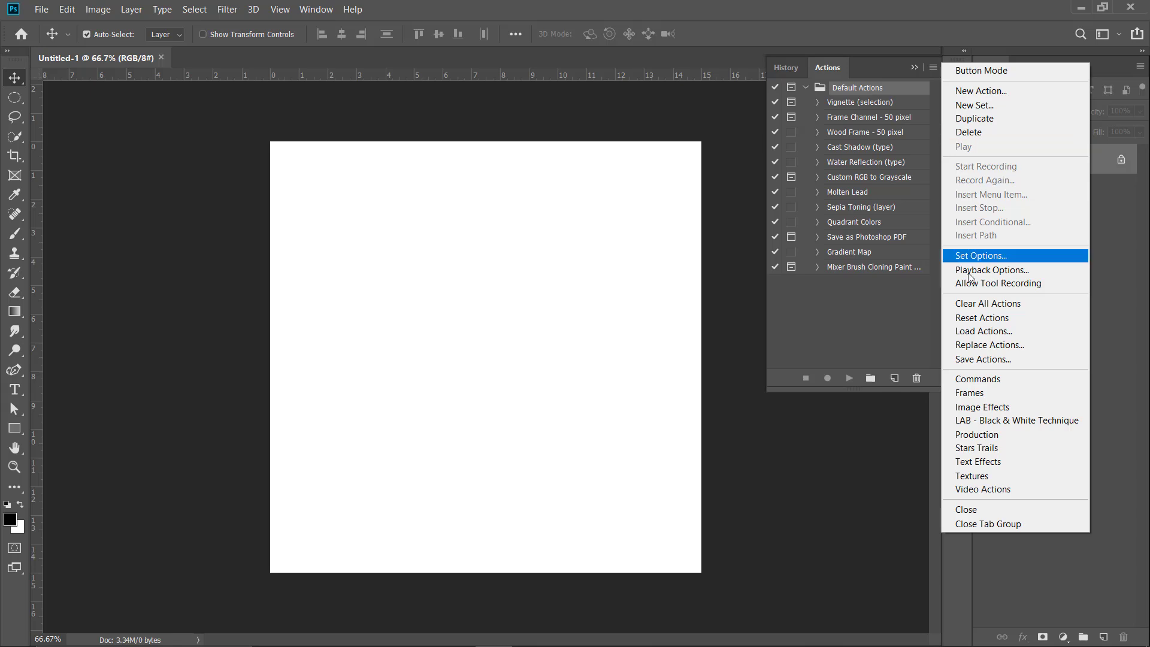
{"action": "left_click", "coordinate": [970, 333]}
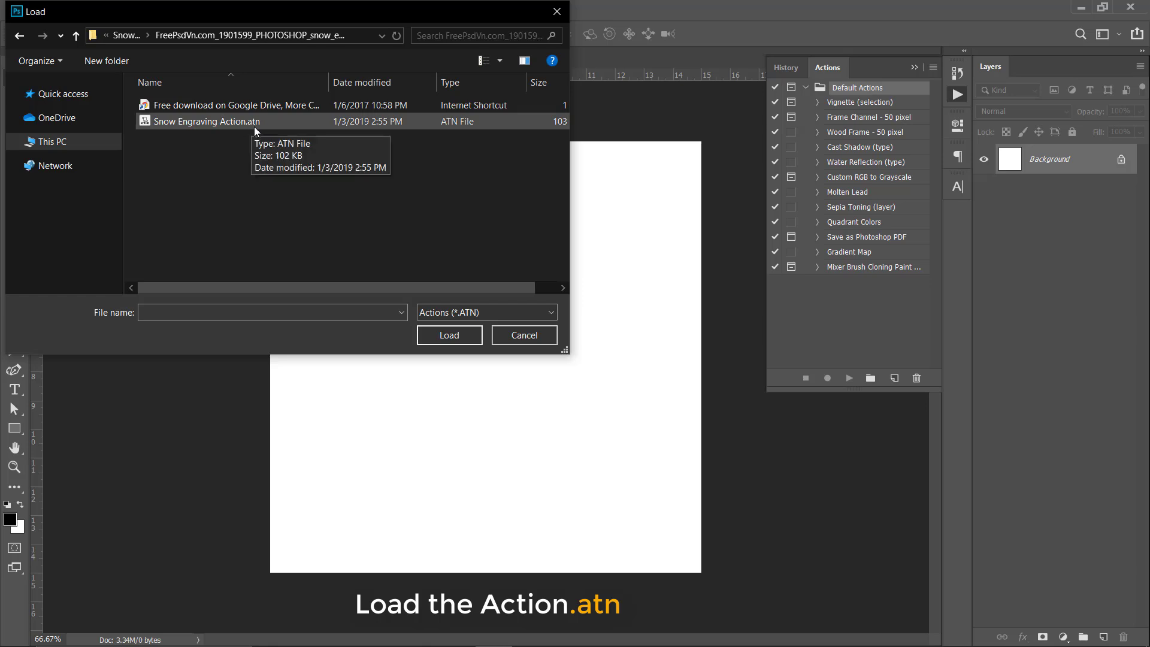
{"action": "left_click", "coordinate": [259, 126]}
{"action": "left_click", "coordinate": [459, 333]}
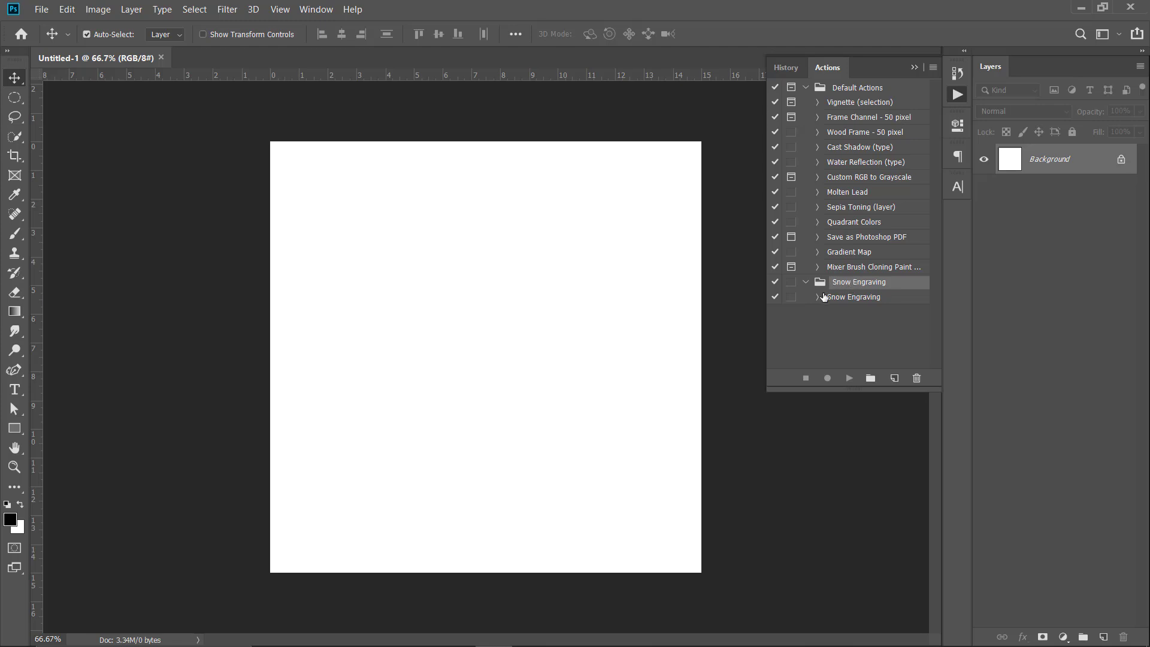
{"action": "left_click", "coordinate": [820, 330]}
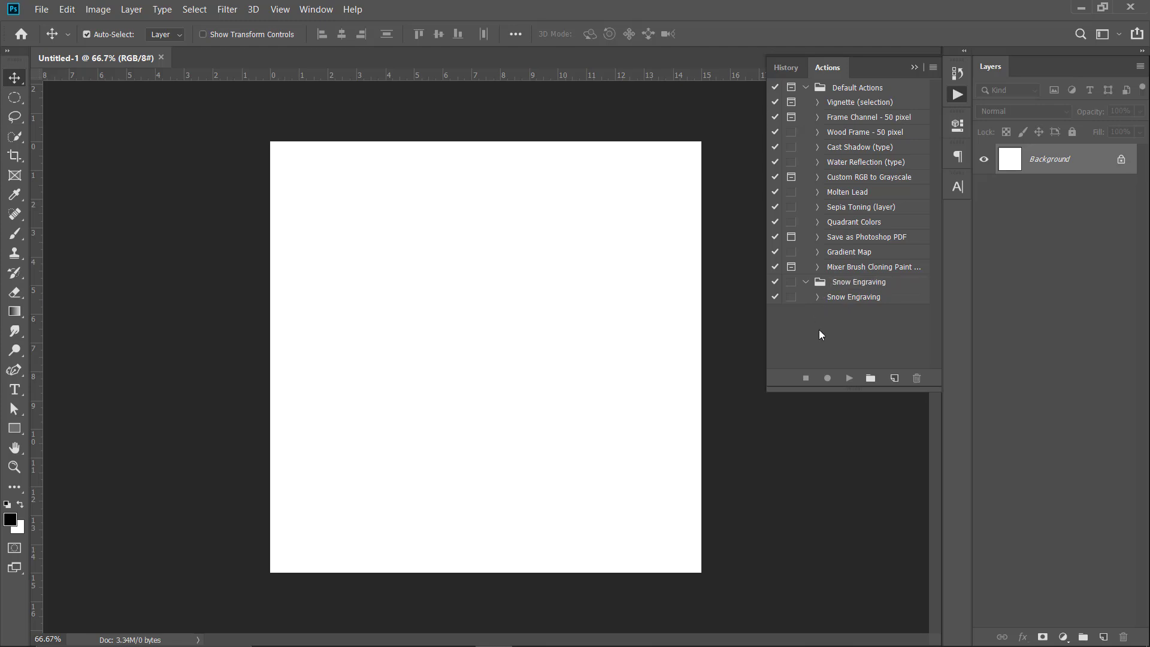
{"action": "left_click", "coordinate": [957, 95]}
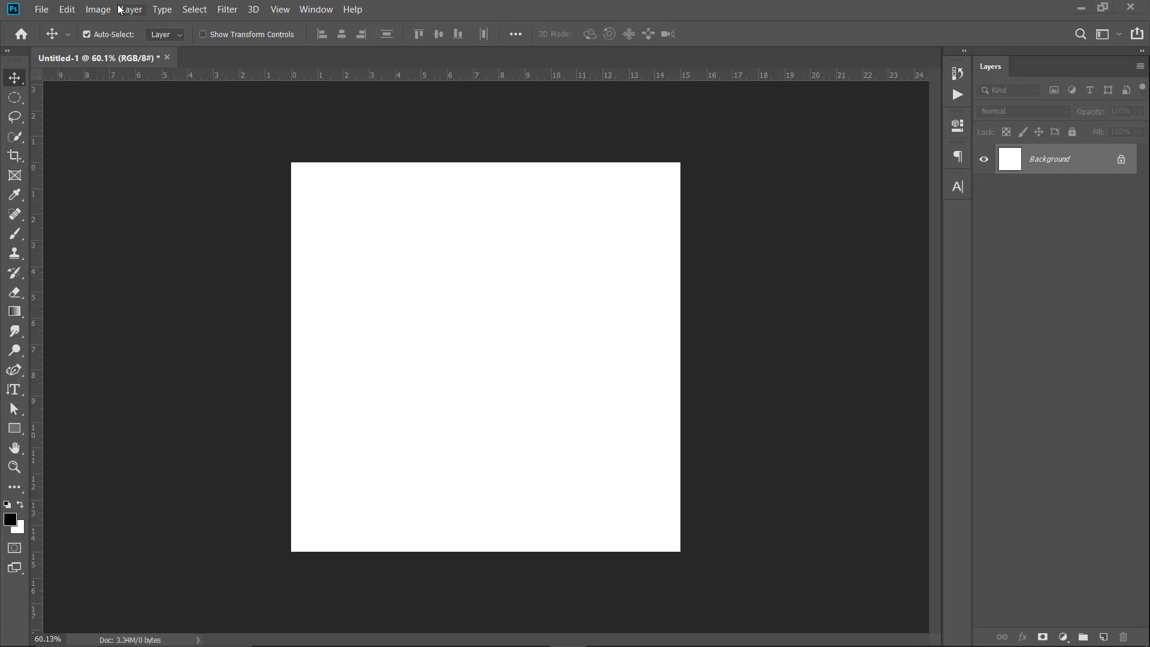
- Place Image-removebg-preview.png as an embedded image and scale it proportionally to about 185% so it fills the canvas
{"action": "left_click", "coordinate": [40, 11]}
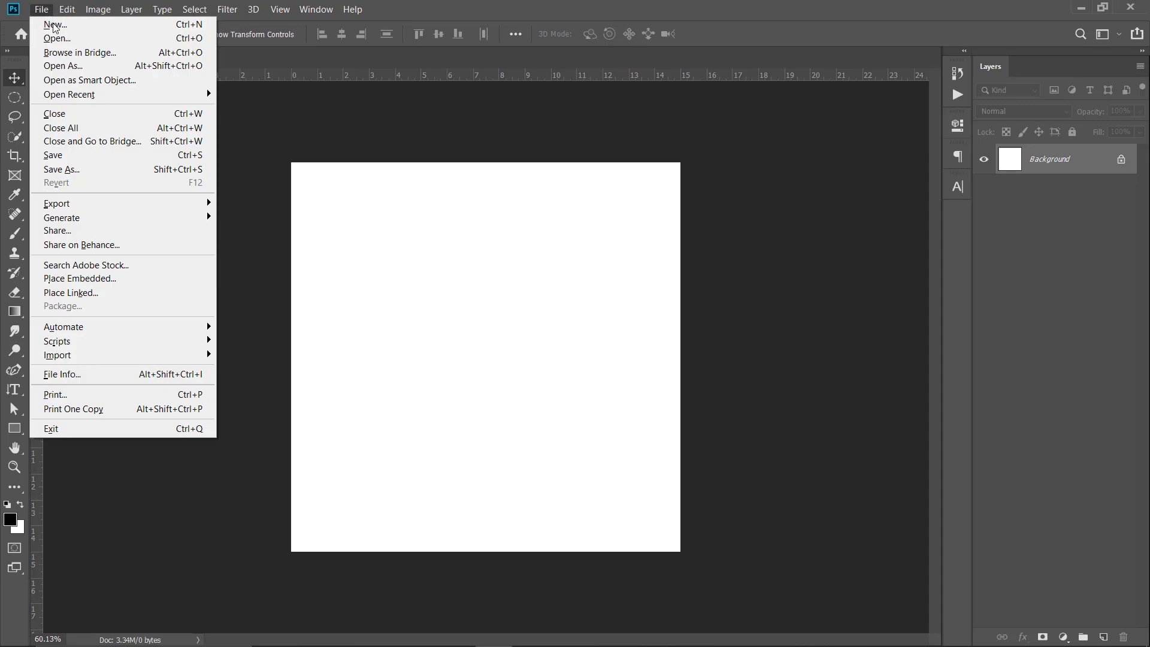
{"action": "left_click", "coordinate": [131, 277]}
{"action": "left_click", "coordinate": [335, 133]}
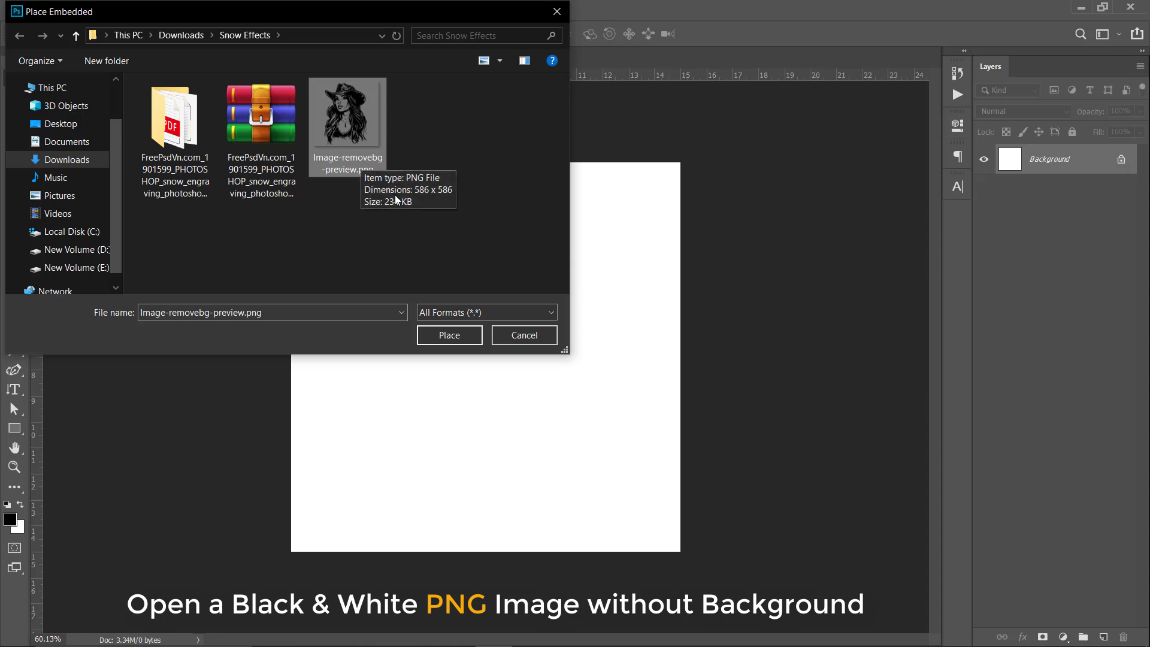
{"action": "left_click", "coordinate": [462, 344]}
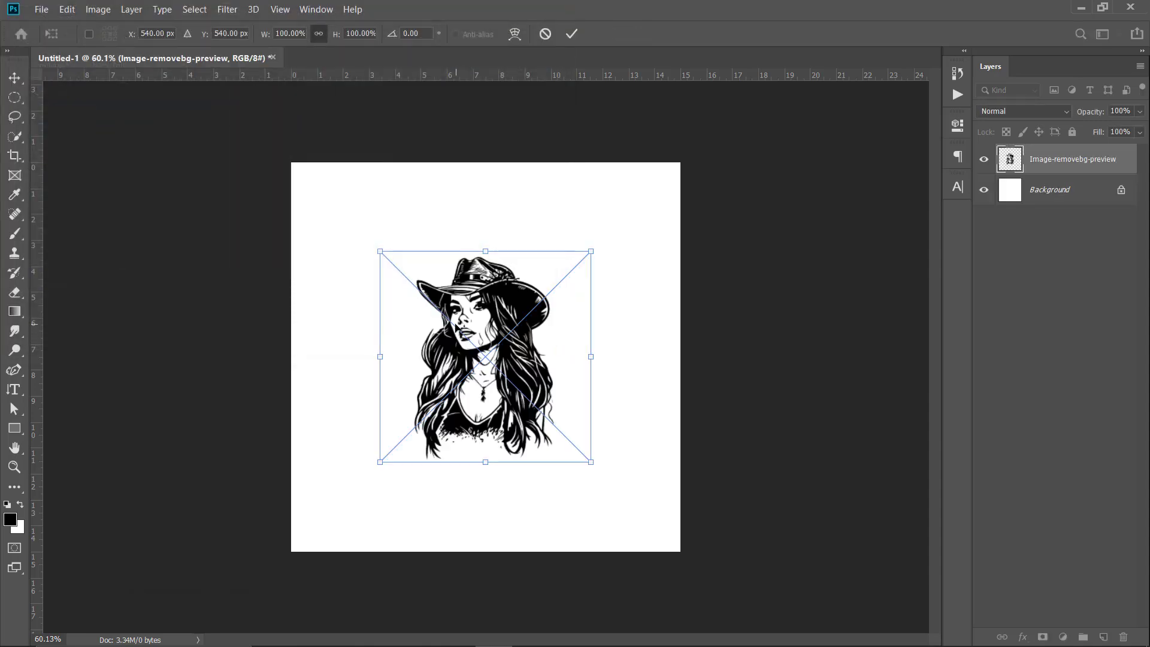
{"action": "left_click_drag", "start_coordinate": [380, 250], "coordinate": [290, 161]}
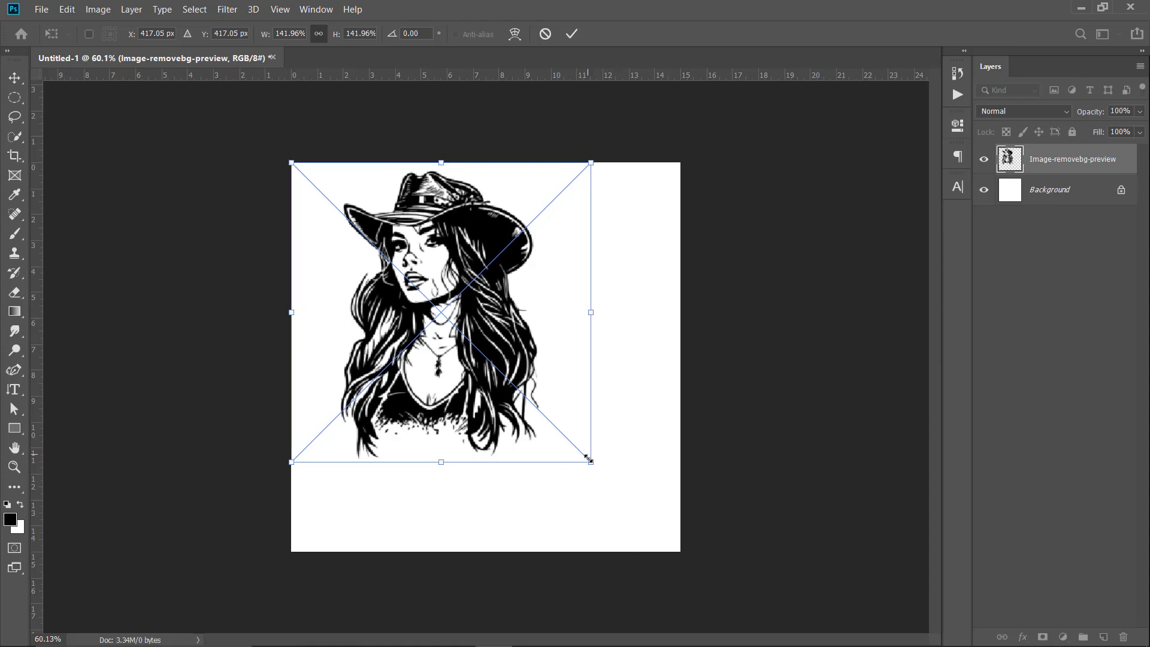
{"action": "left_click_drag", "start_coordinate": [590, 461], "coordinate": [687, 544]}
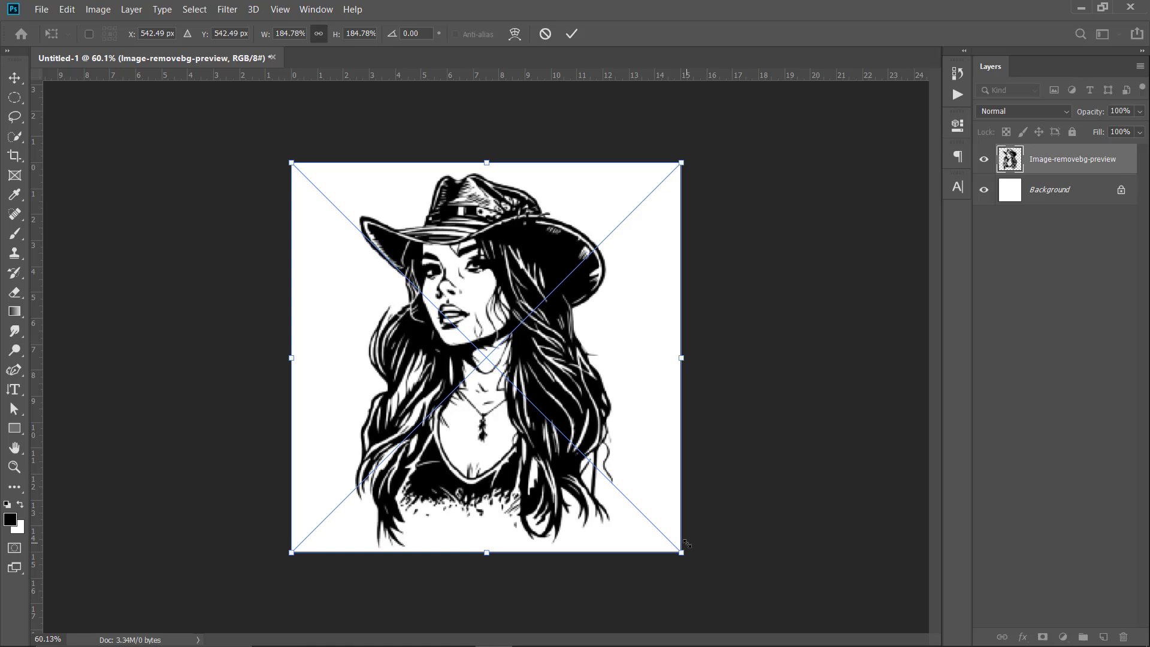
{"action": "left_click", "coordinate": [571, 34]}
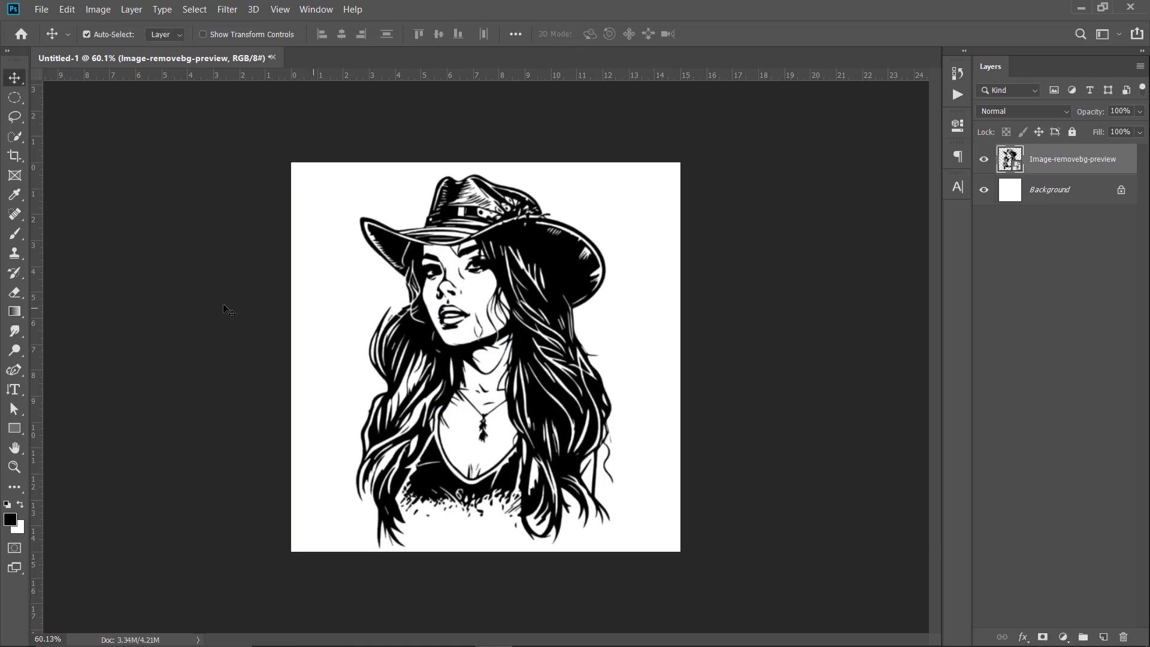
- Start a vertical text line in the blank area beside the portrait with the Vertical Type tool and set its color to black
{"action": "left_click", "coordinate": [18, 389]}
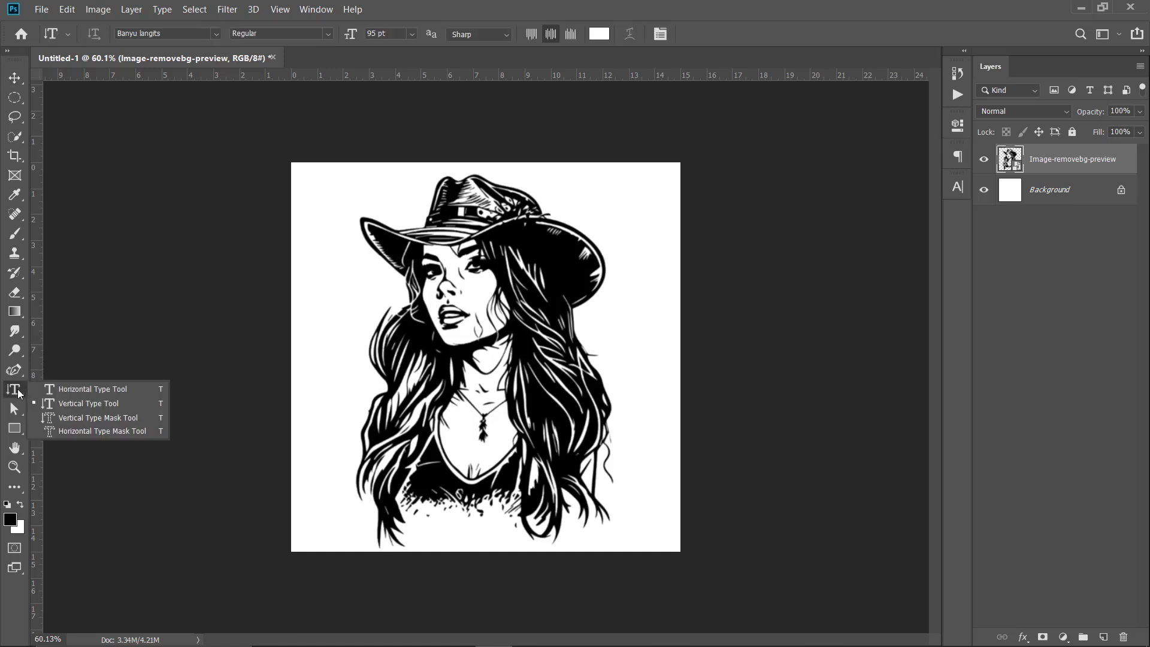
{"action": "left_click", "coordinate": [70, 408]}
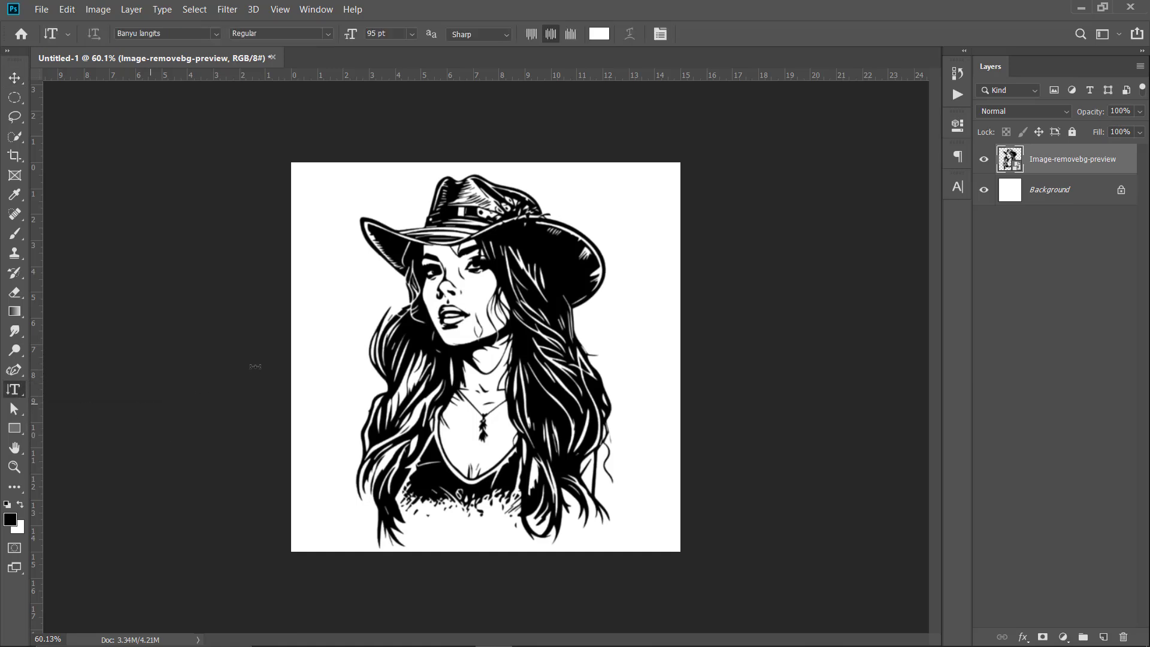
{"action": "left_click", "coordinate": [318, 286]}
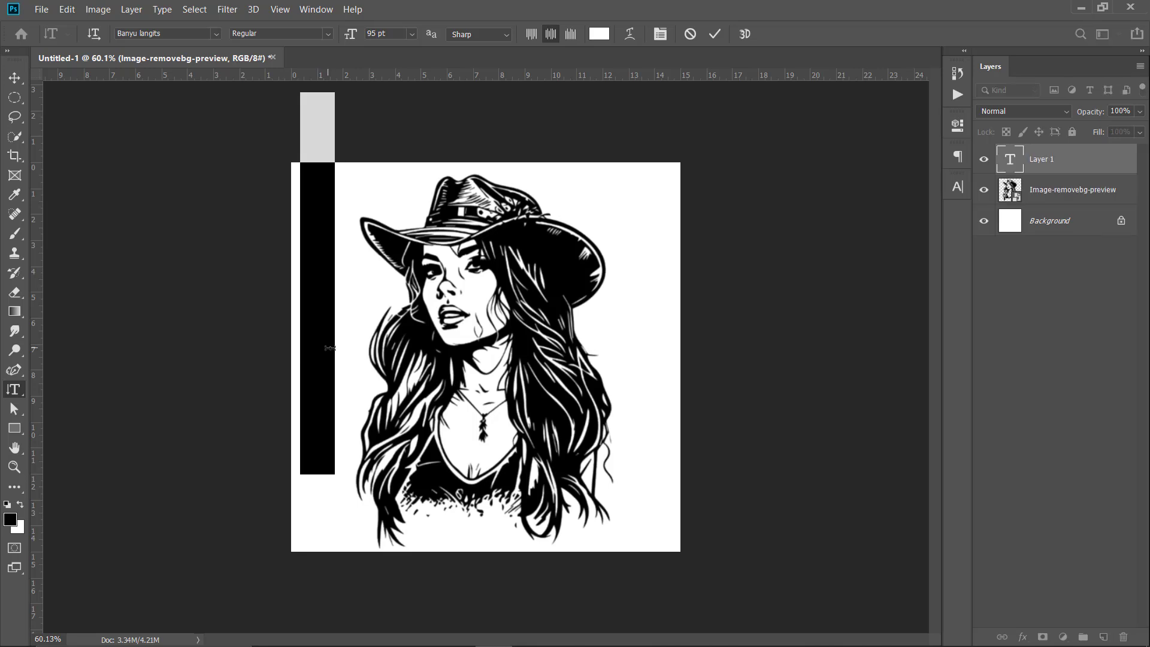
{"action": "left_click", "coordinate": [598, 34]}
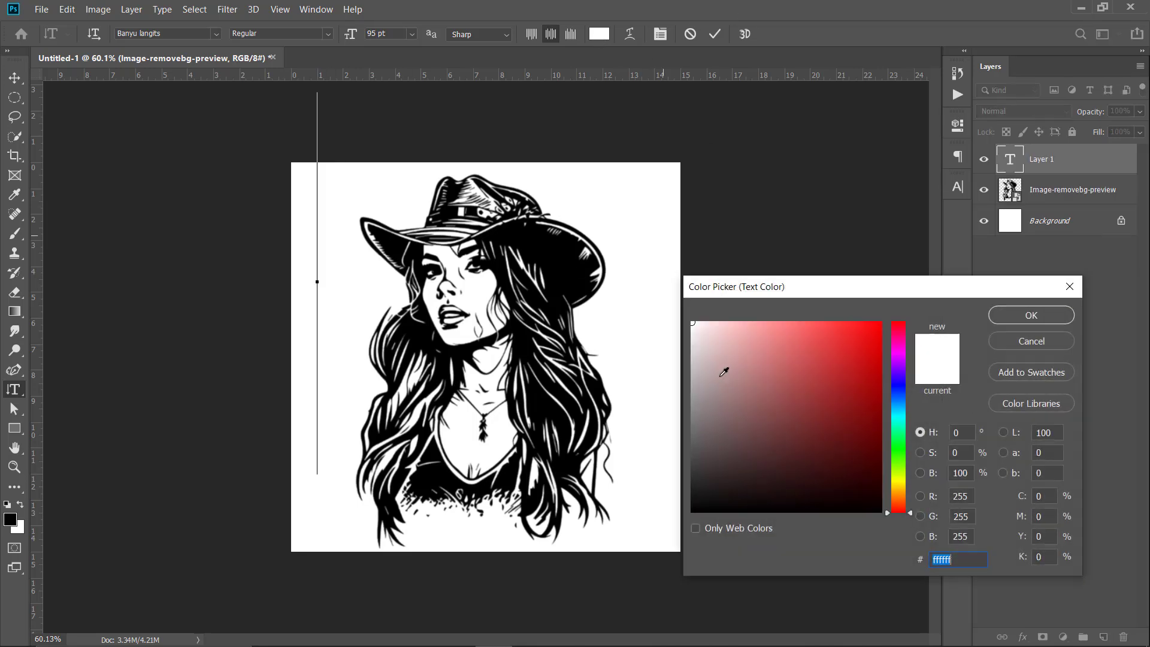
{"action": "left_click", "coordinate": [693, 510]}
{"action": "left_click", "coordinate": [1023, 318]}
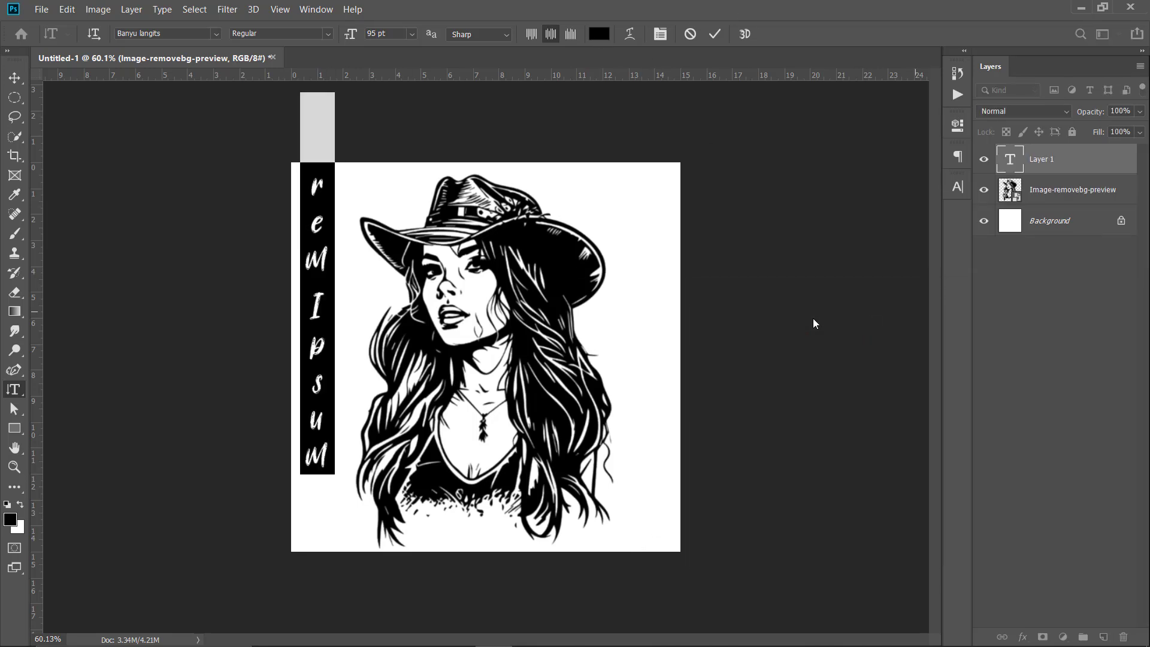
- Enter QUEEN as the vertical text and commit it
{"action": "type", "text": "Q"}
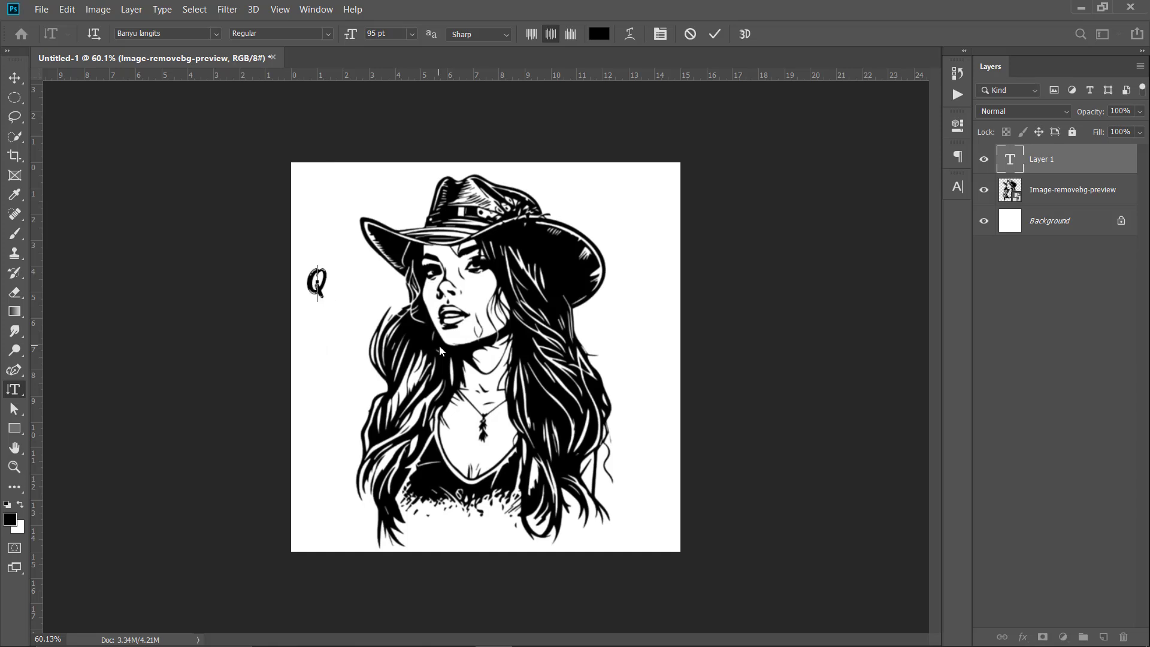
{"action": "type", "text": "u"}
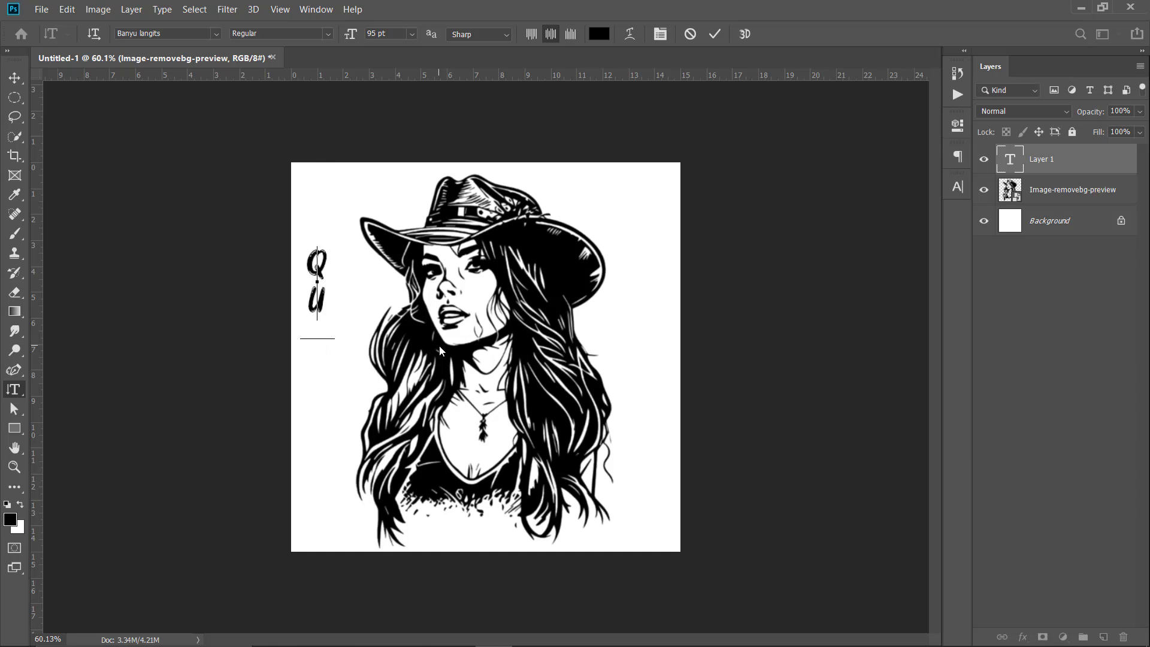
{"action": "type", "text": "ee"}
{"action": "key", "text": "BackSpace"}
{"action": "key", "text": "BackSpace"}
{"action": "type", "text": "E"}
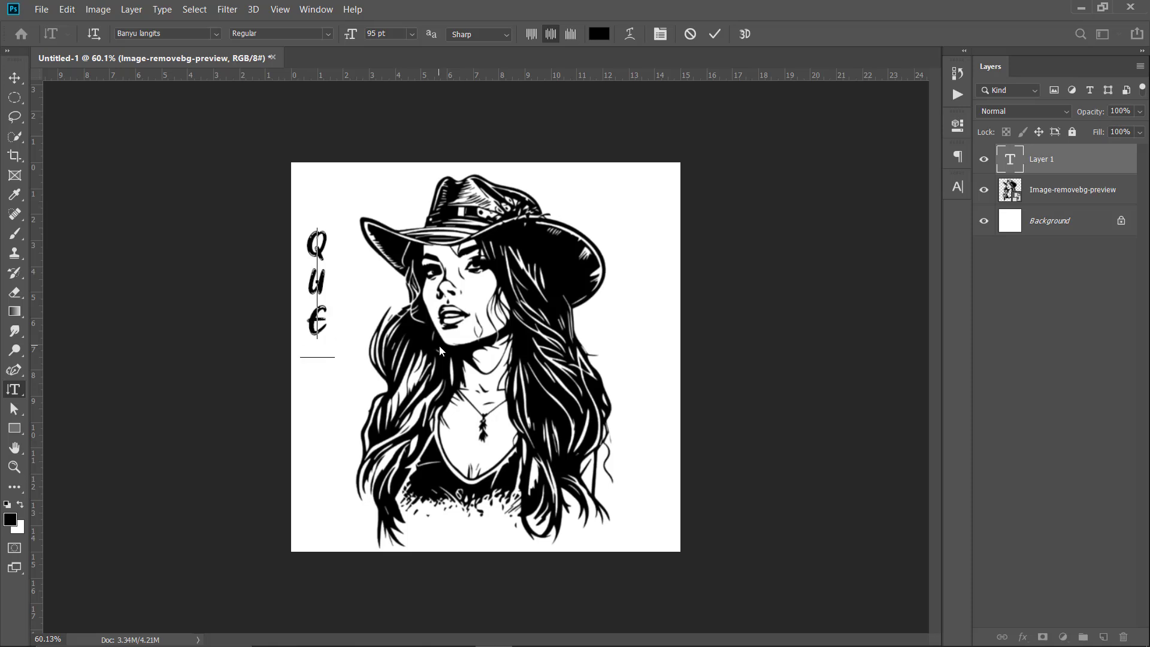
{"action": "type", "text": "Eu"}
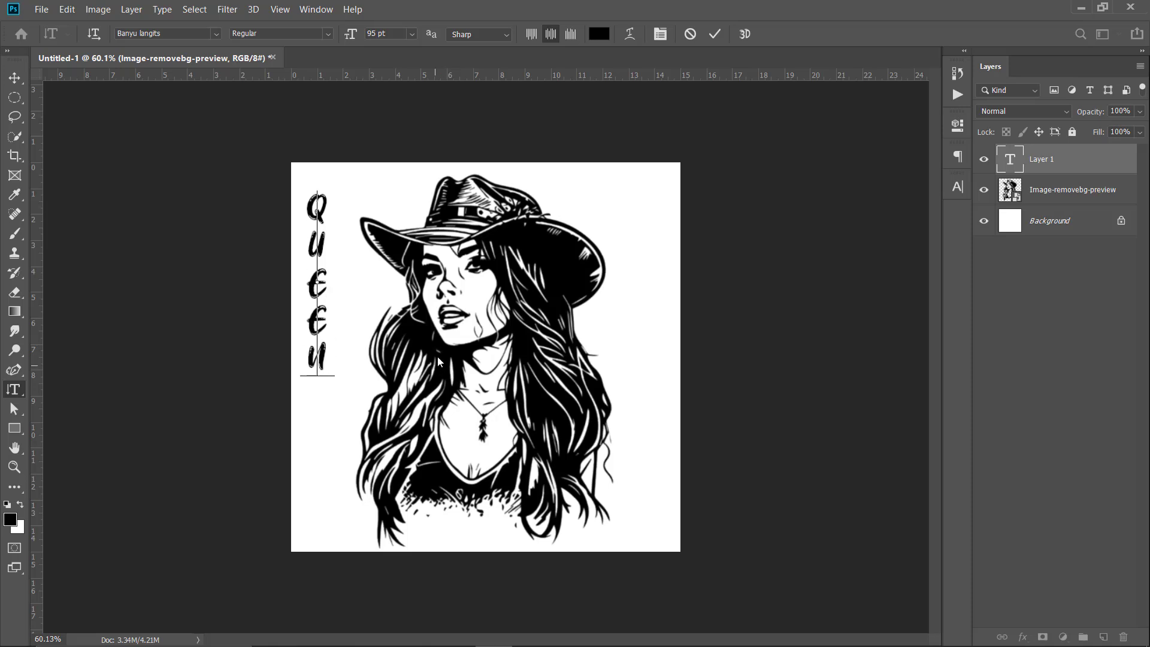
{"action": "left_click", "coordinate": [715, 34]}
- Align the QUEEN text layer to the vertical center of the Background layer
{"action": "left_click", "coordinate": [1012, 226]}
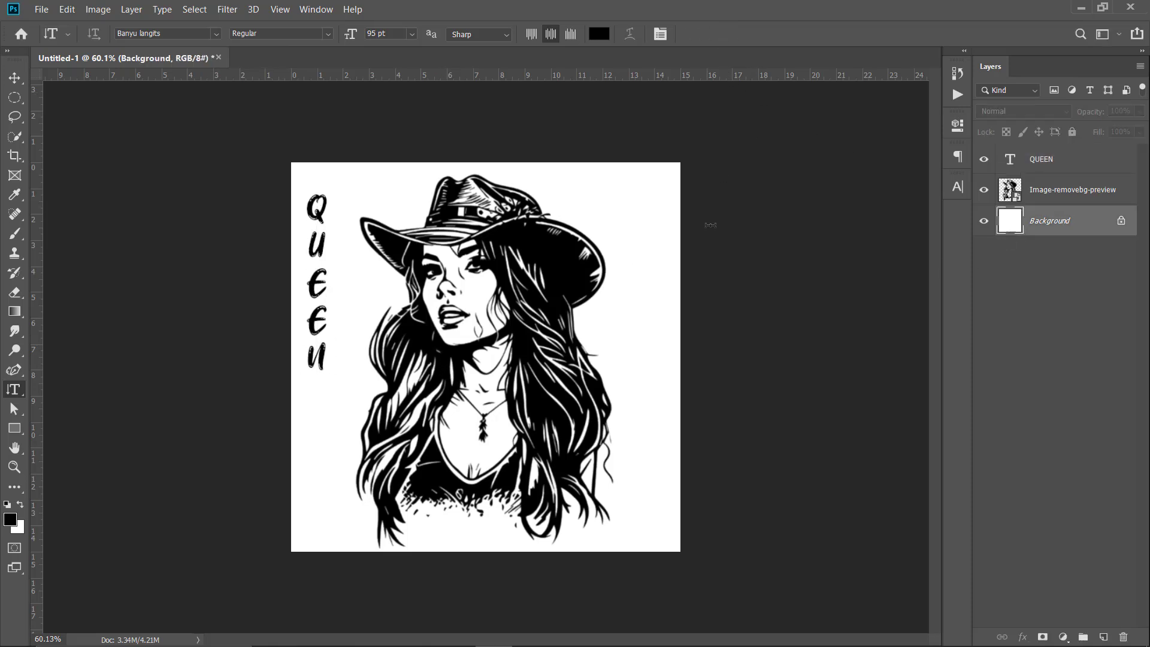
{"action": "left_click", "coordinate": [22, 77]}
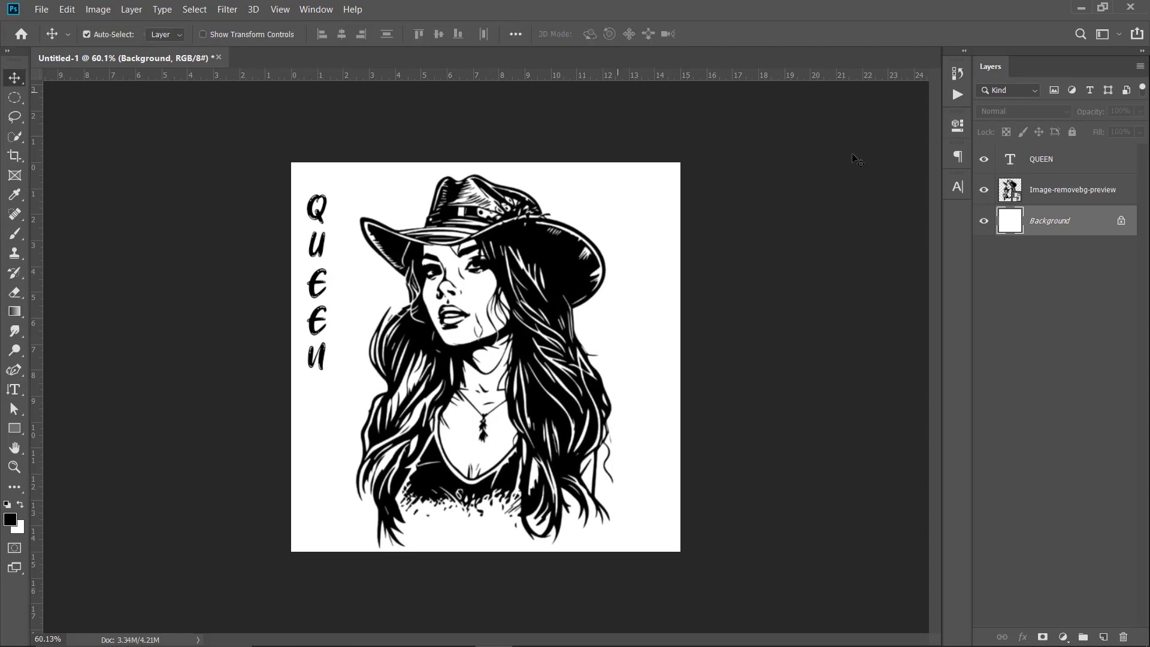
{"action": "left_click", "coordinate": [1085, 160]}
{"action": "left_click", "coordinate": [1076, 222], "text": "ctrl"}
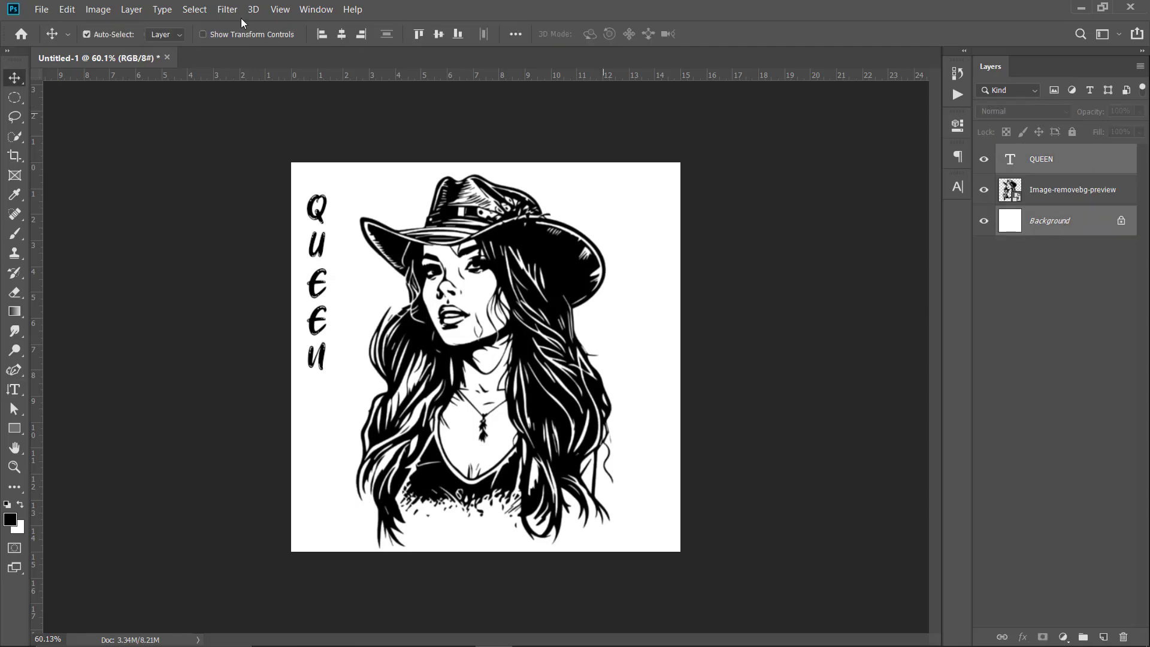
{"action": "left_click", "coordinate": [438, 34]}
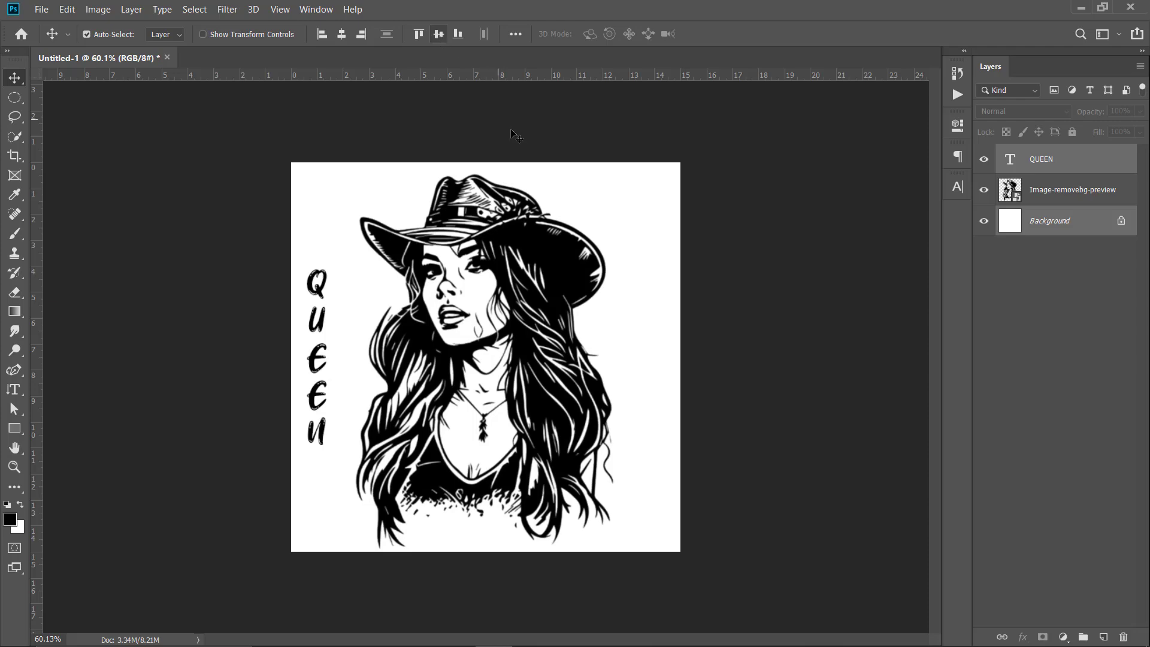
- Nudge the QUEEN text slightly to the right, toward the portrait
{"action": "left_click", "coordinate": [1049, 160]}
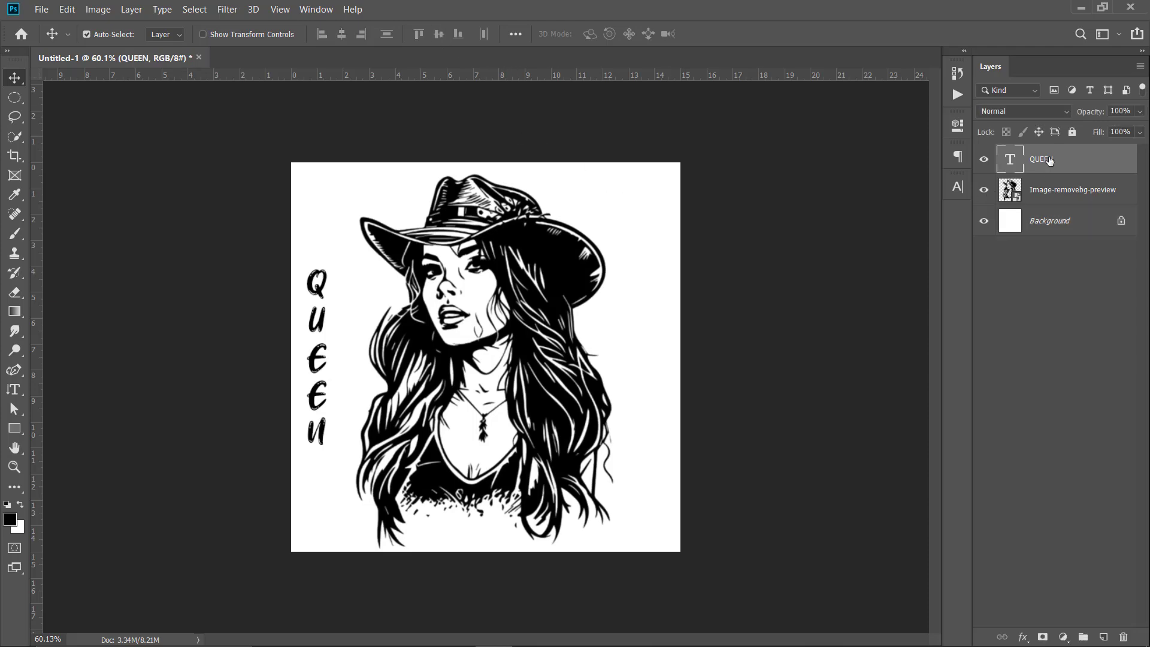
{"action": "key", "text": "Right"}
{"action": "key", "text": "Right"}
{"action": "key", "text": "Right"}
{"action": "key", "text": "Right"}
{"action": "key", "text": "Right"}
{"action": "key", "text": "Right"}
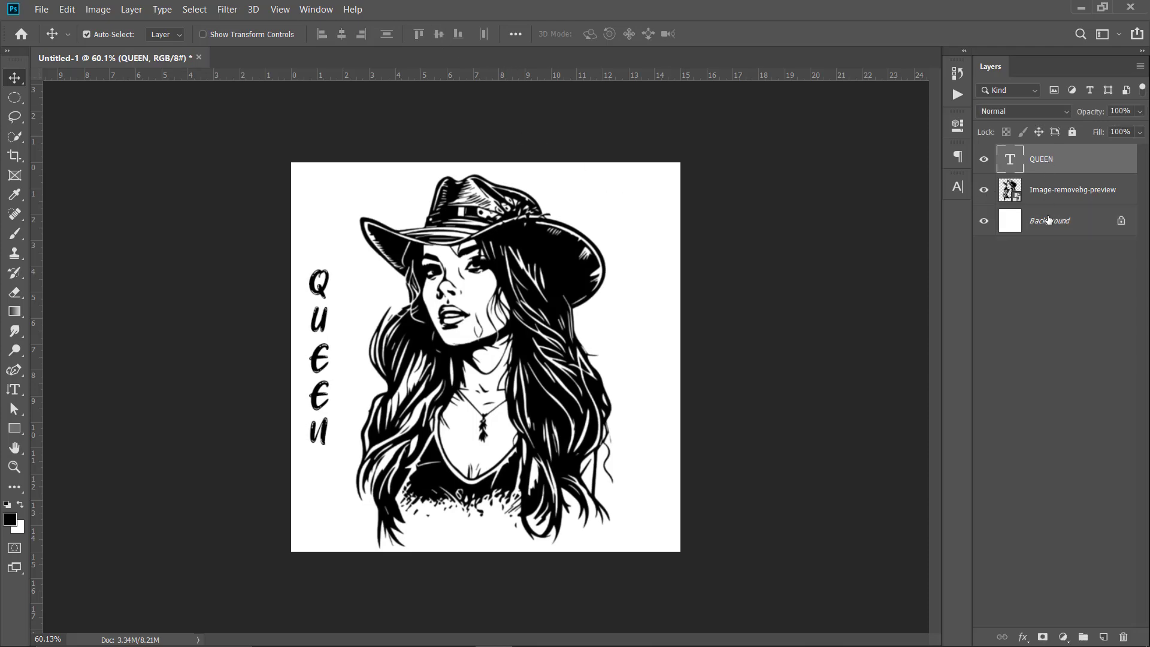
- Select the QUEEN and Image-removebg-preview layers together, run the Snow Engraving action on them, and collapse the Actions list
{"action": "left_click", "coordinate": [1048, 286]}
{"action": "left_click", "coordinate": [1050, 198]}
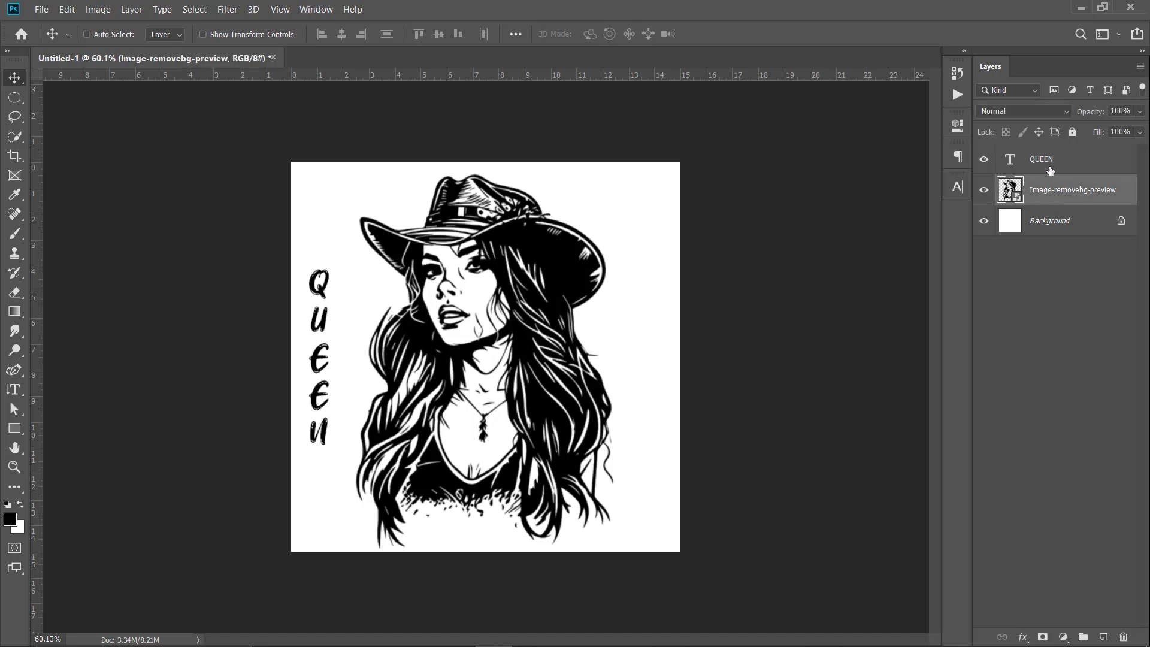
{"action": "left_click", "coordinate": [1048, 168], "text": "ctrl"}
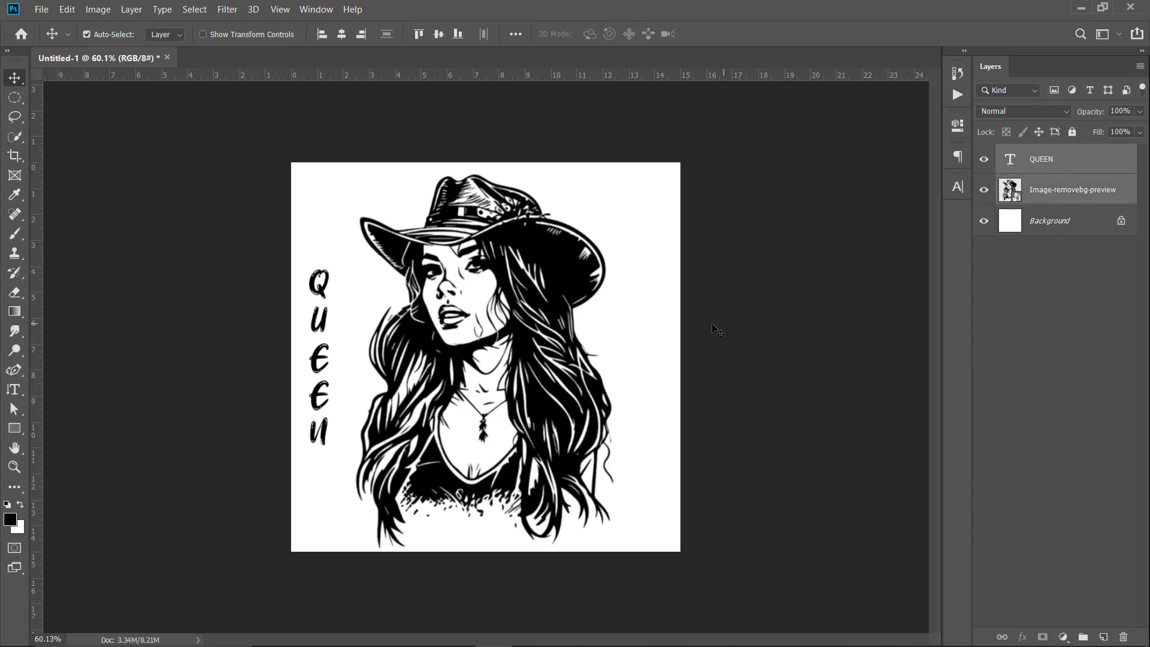
{"action": "scroll", "coordinate": [716, 329], "scroll_direction": "down", "scroll_amount": 6}
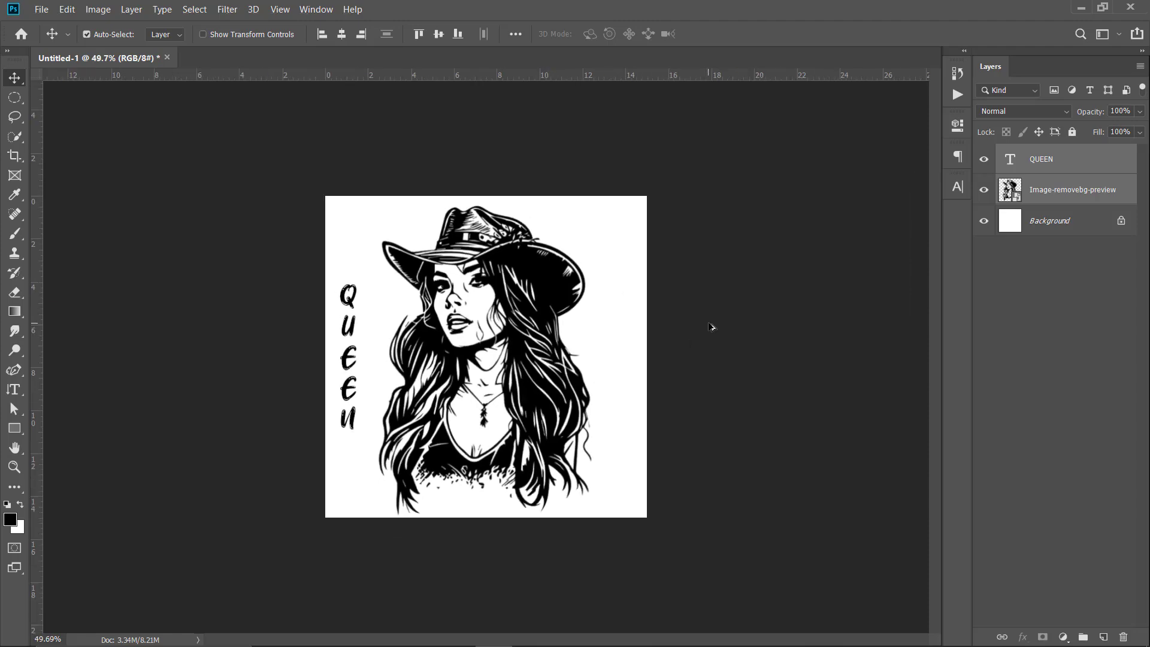
{"action": "scroll", "coordinate": [709, 326], "scroll_direction": "down", "scroll_amount": 1}
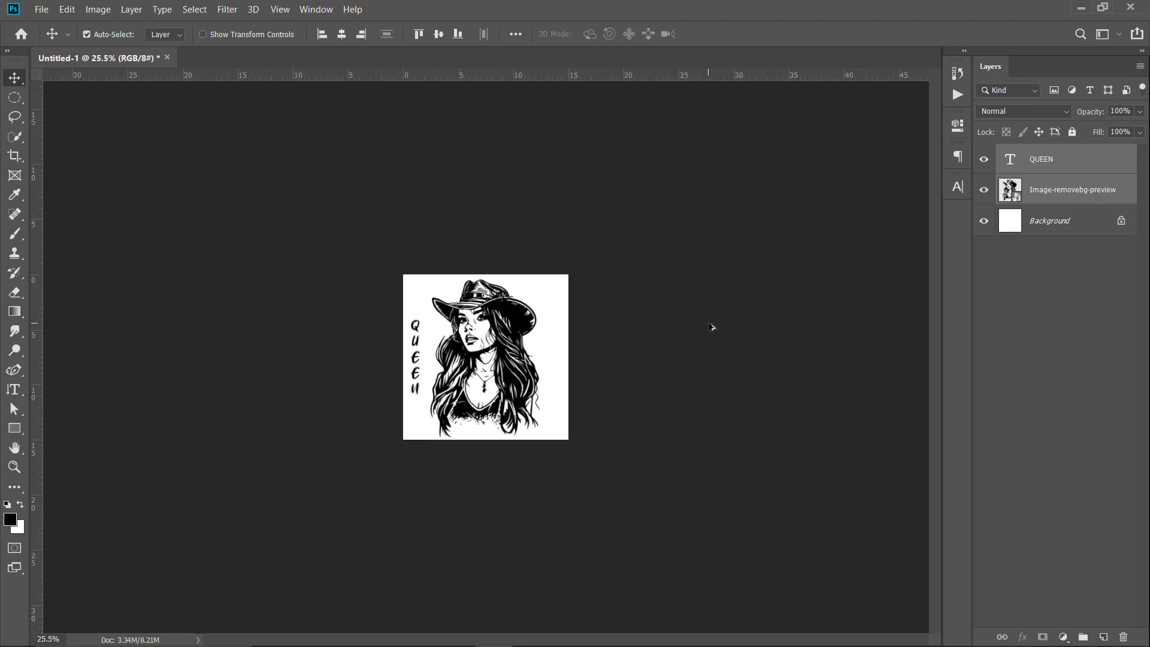
{"action": "left_click", "coordinate": [959, 94]}
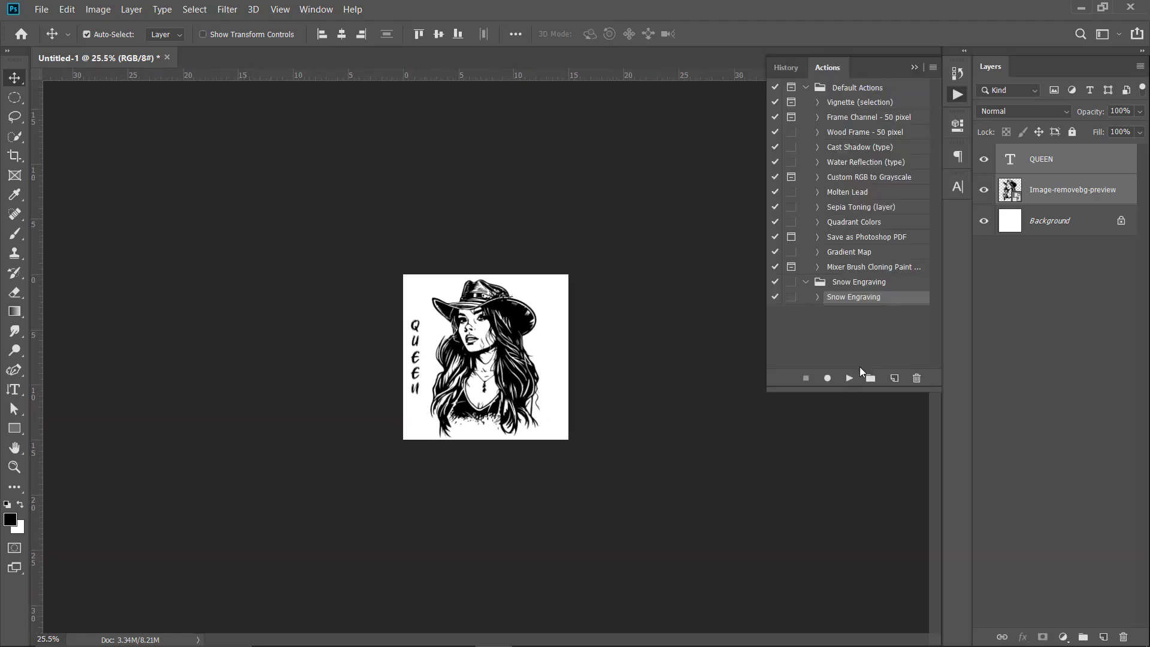
{"action": "left_click", "coordinate": [806, 283]}
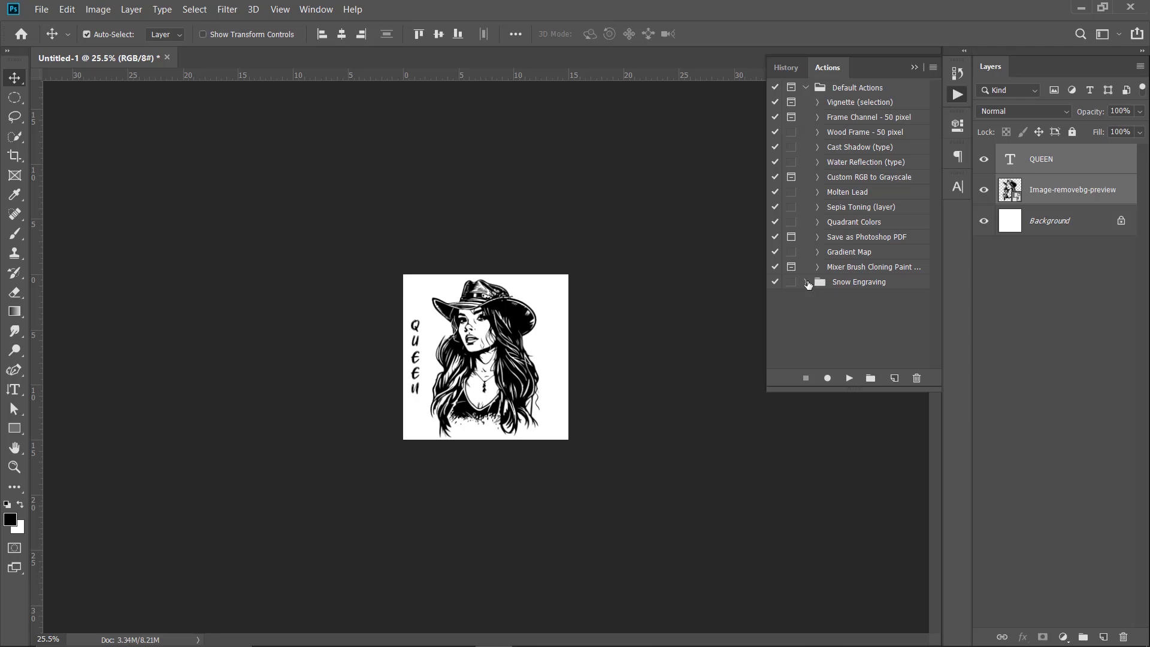
{"action": "left_click", "coordinate": [806, 282]}
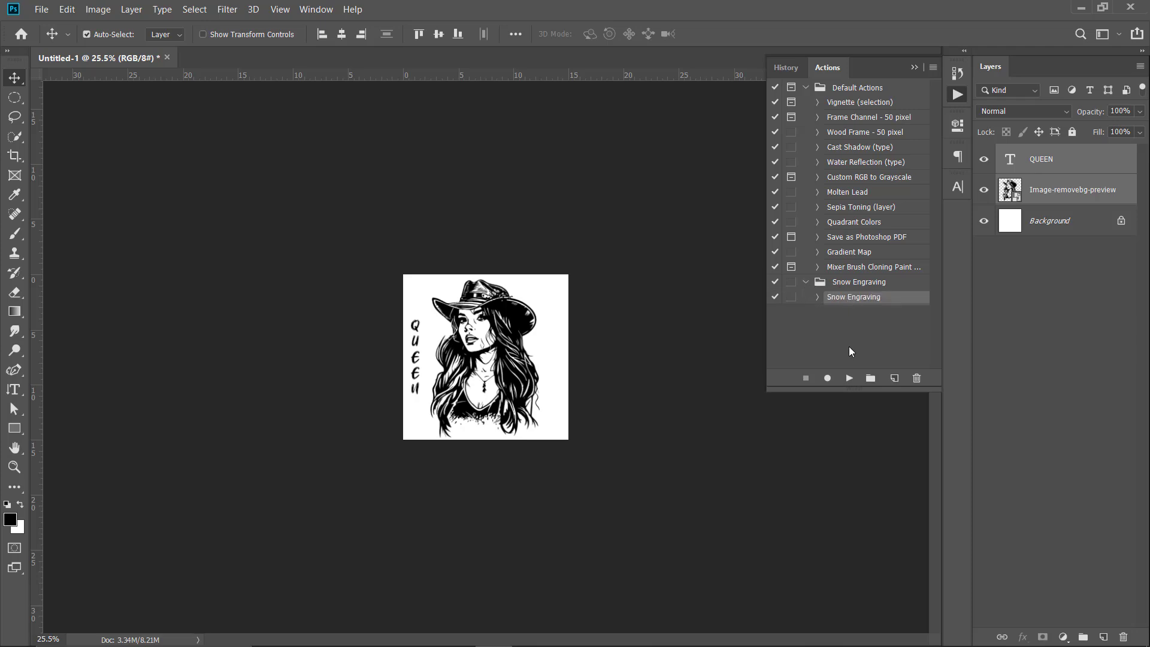
{"action": "left_click", "coordinate": [848, 378]}
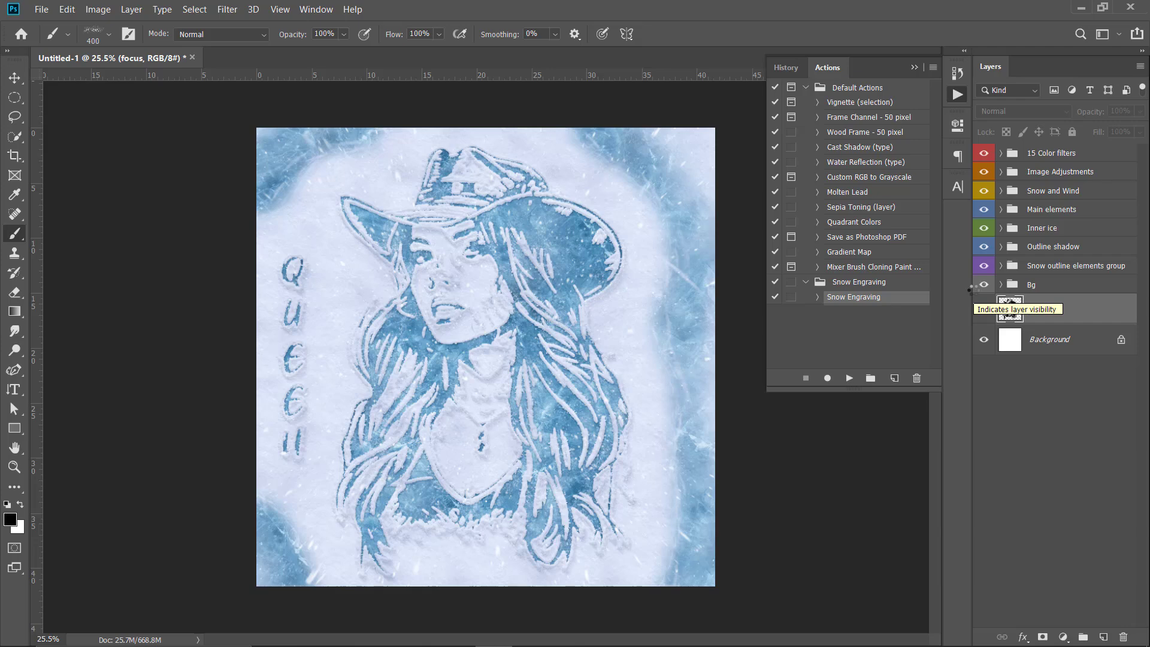
{"action": "left_click", "coordinate": [955, 97]}
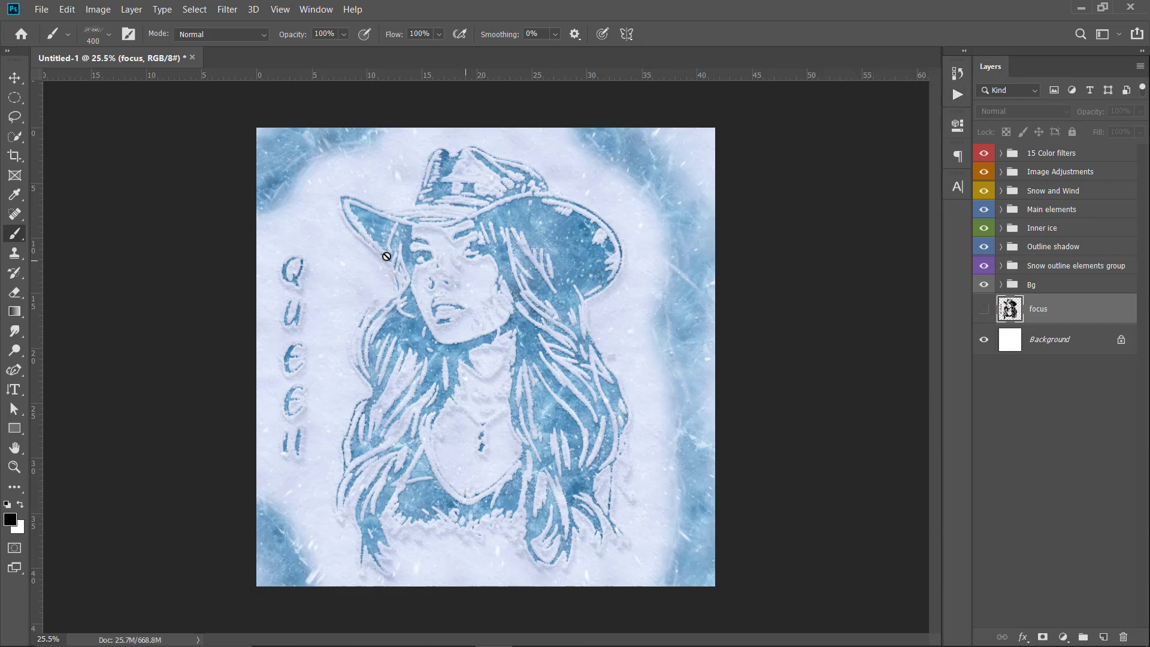